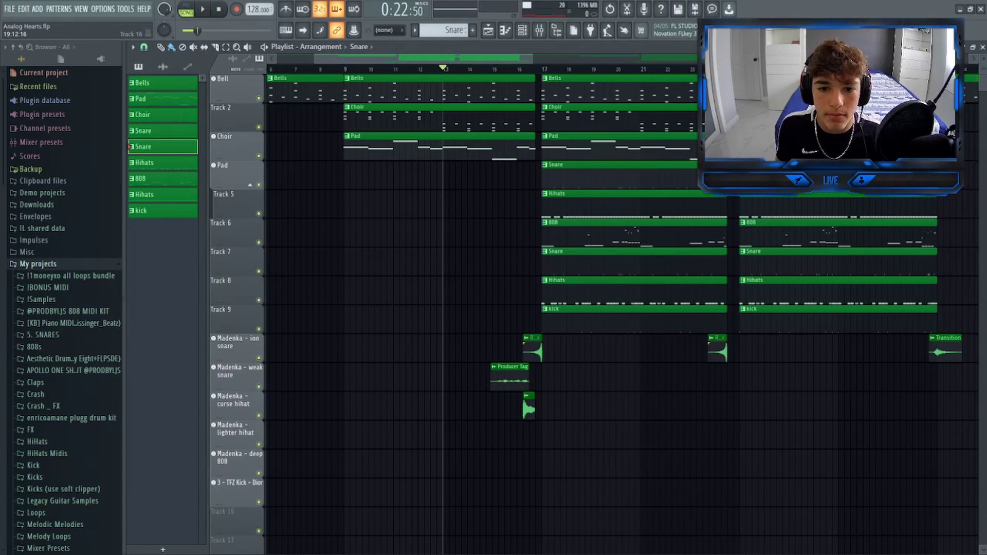
Step: Play back the full arrangement from bar 13 and stop it near the end of the second drum section
key("space")
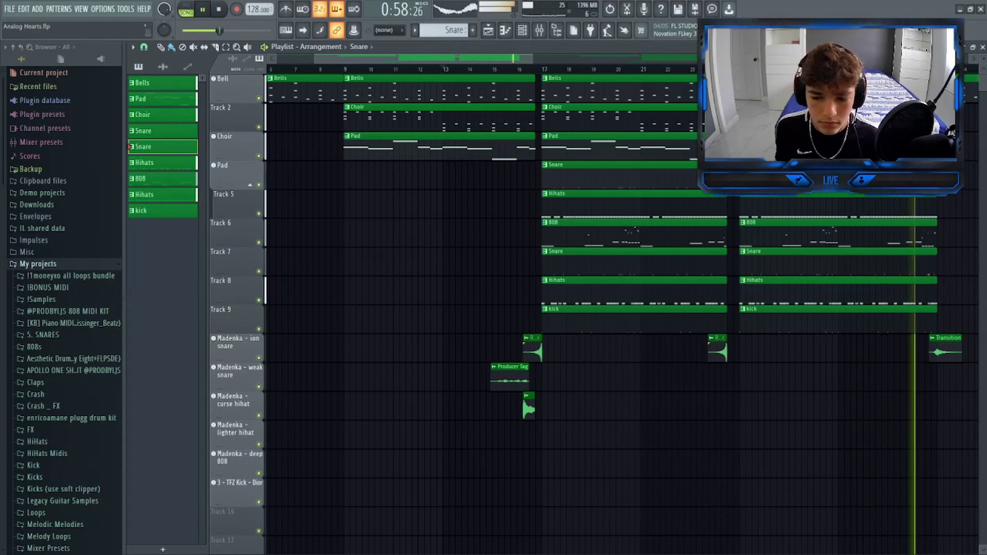
key("space")
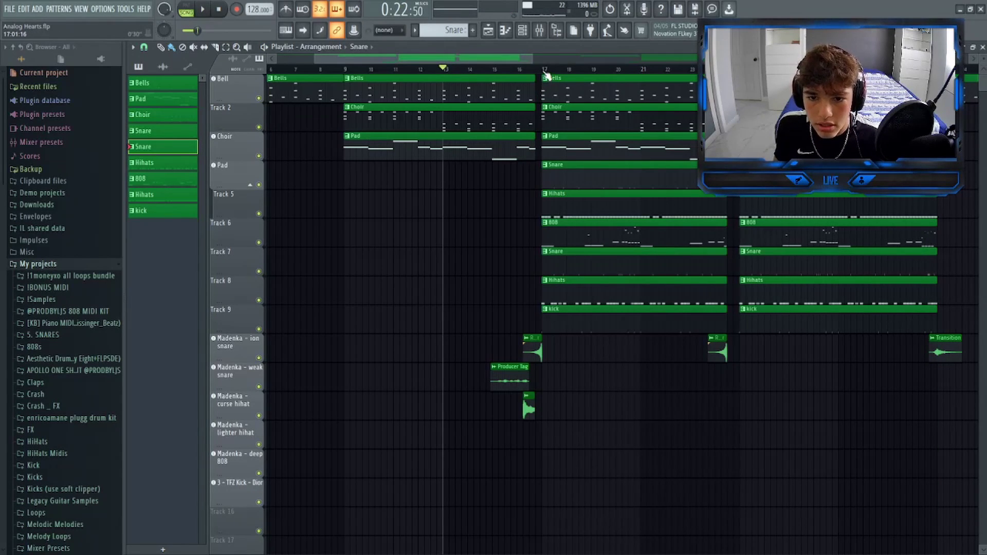
Step: Show the Madenka - ion snare channel in the piano roll and play back the Snare pattern
key("F7")
left_click(348, 46)
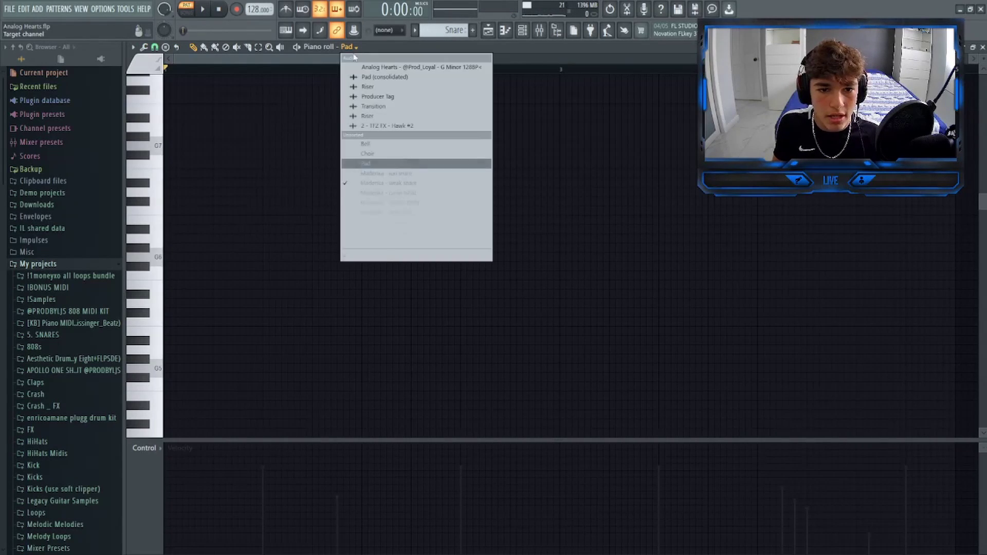
left_click(390, 173)
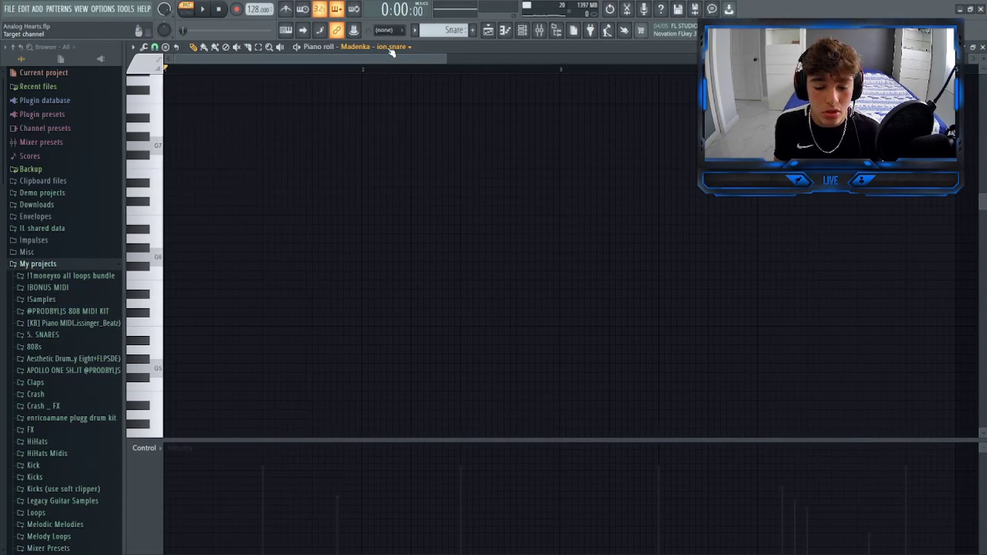
scroll(306, 313, "down", 5)
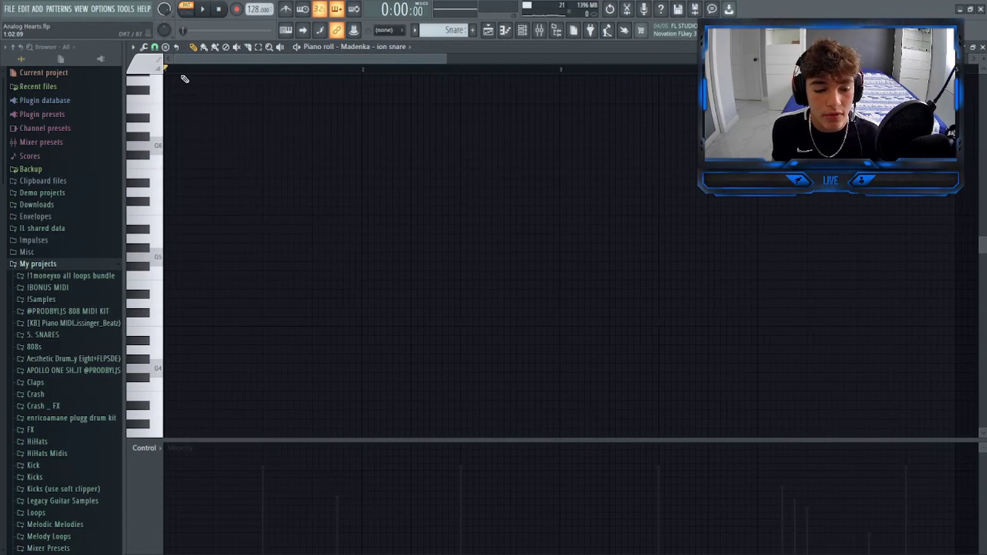
key("space")
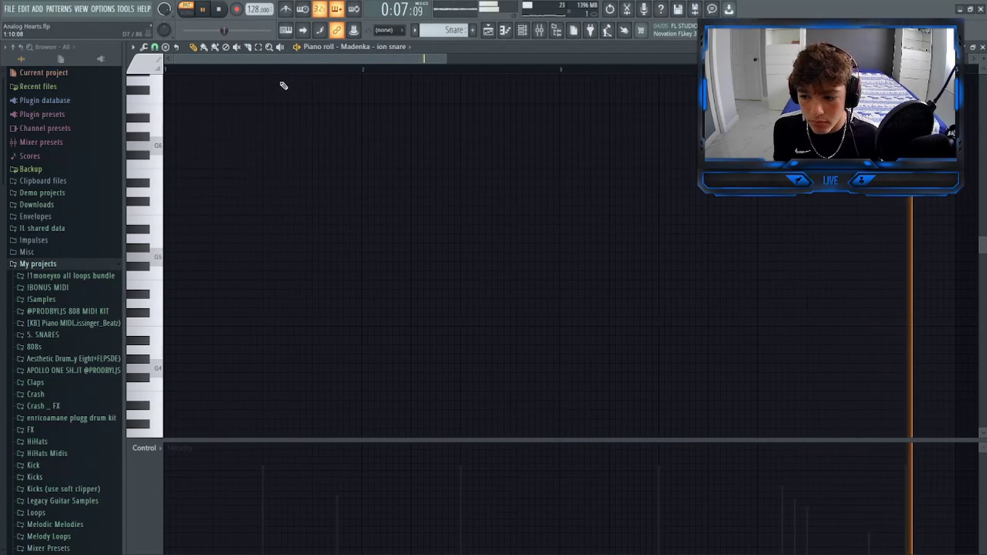
key("space")
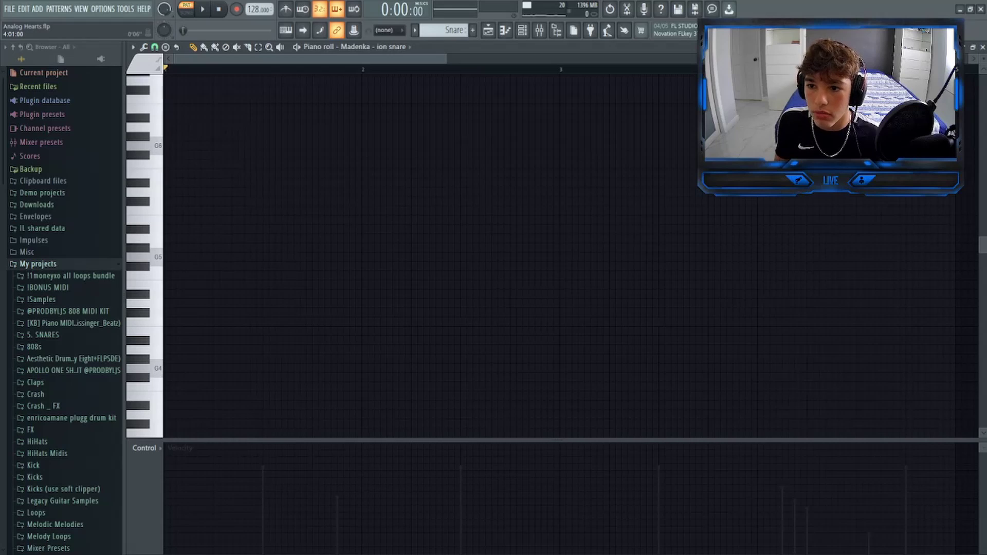
key("space")
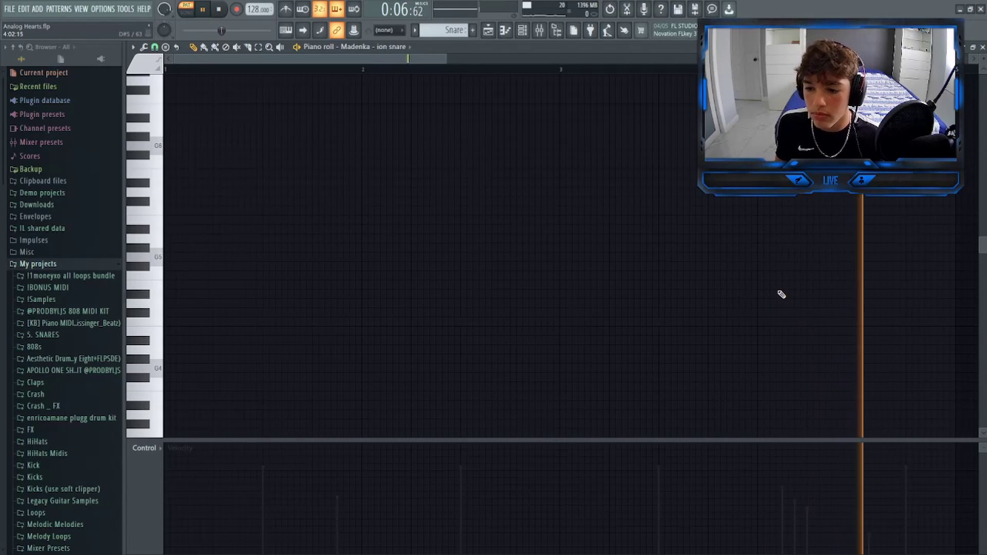
key("space")
left_click(456, 69)
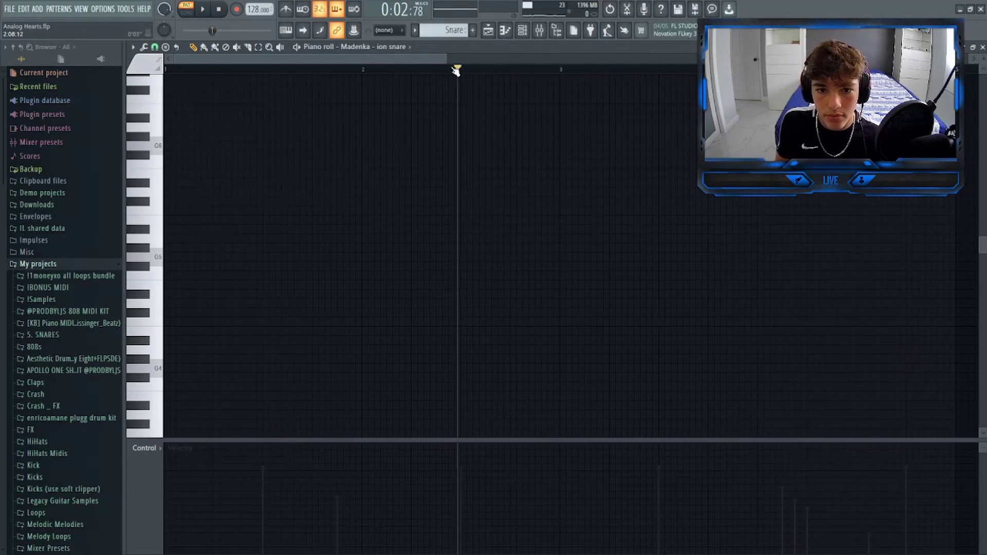
key("Home")
Step: Switch the piano roll to the Madenka - weak snare channel and play back its notes
left_click(385, 48)
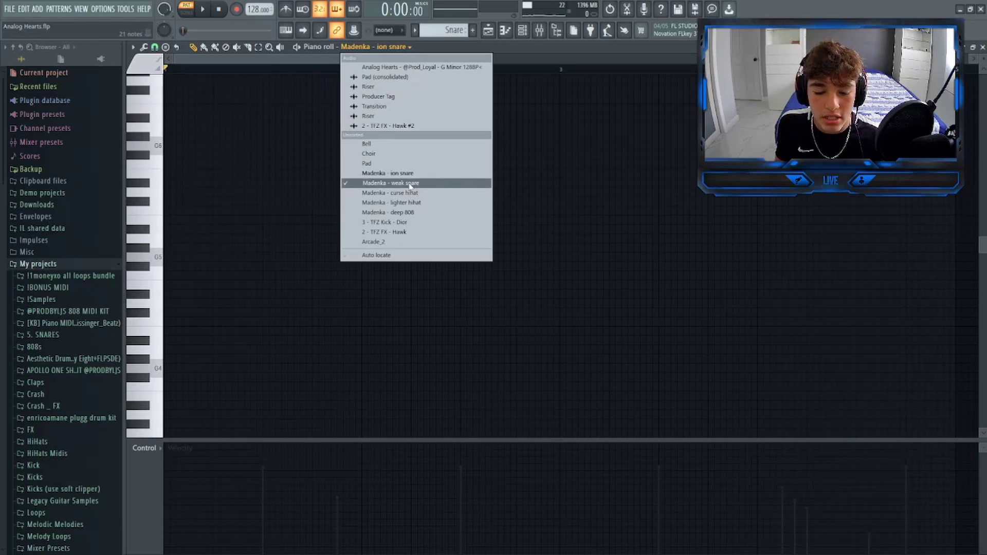
left_click(362, 183)
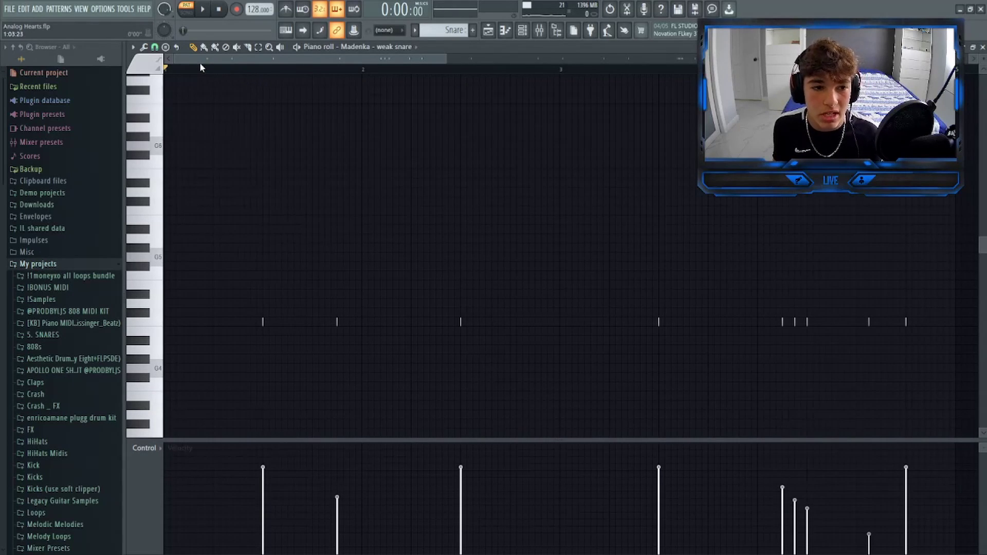
key("space")
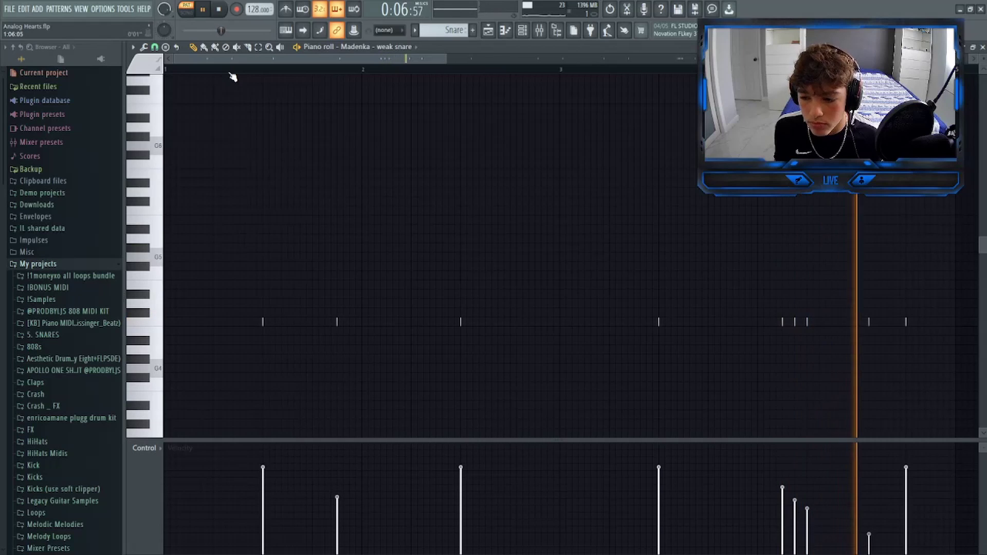
key("space")
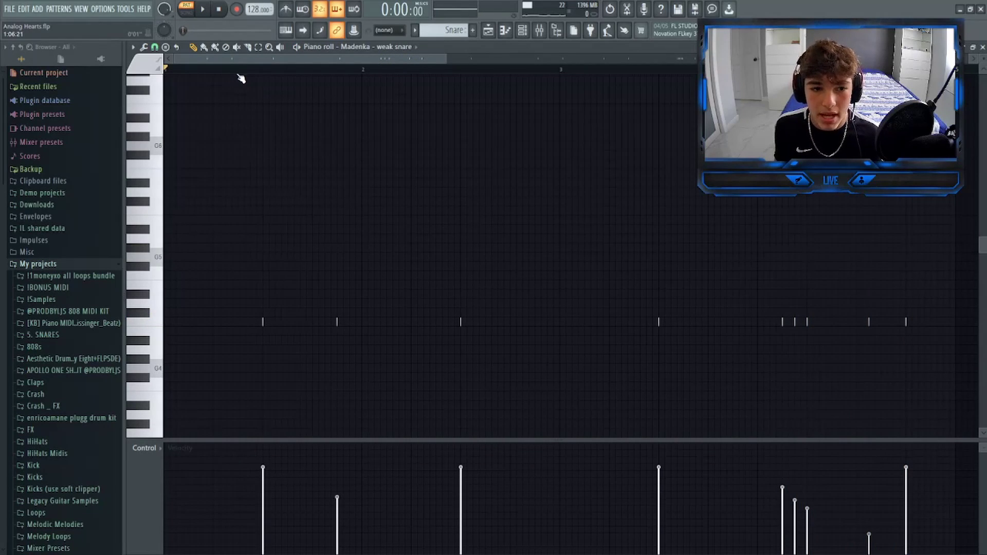
Step: Open the Track 5 Hihats clip from the playlist and play back the Madenka - lighter hihat notes
left_click(487, 30)
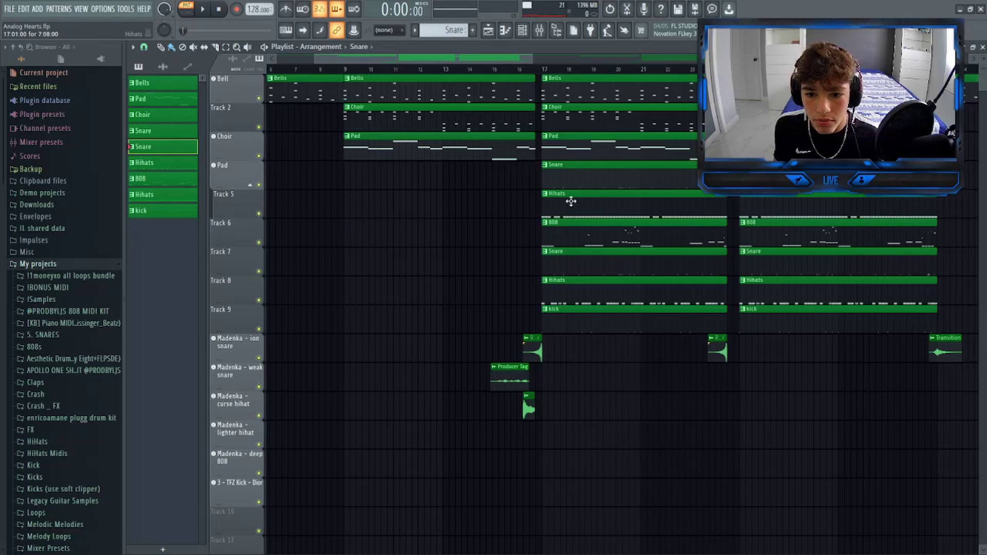
double_click(568, 200)
scroll(355, 78, "left", 3)
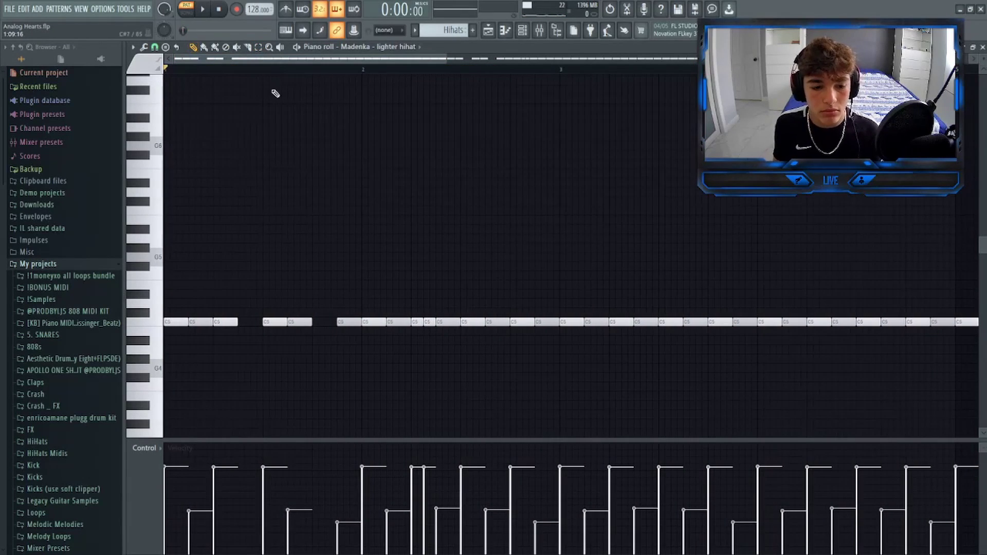
scroll(268, 152, "down", 5)
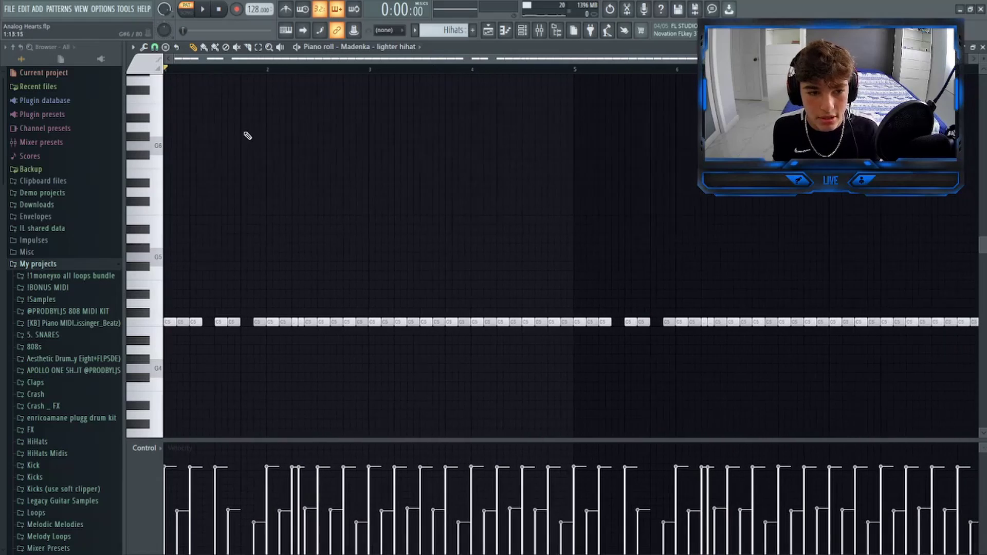
key("space")
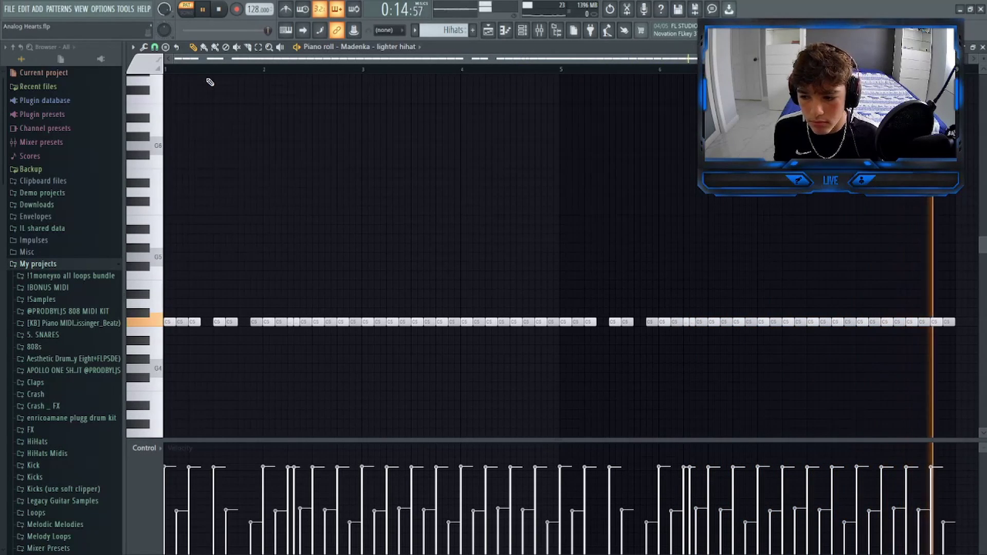
key("space")
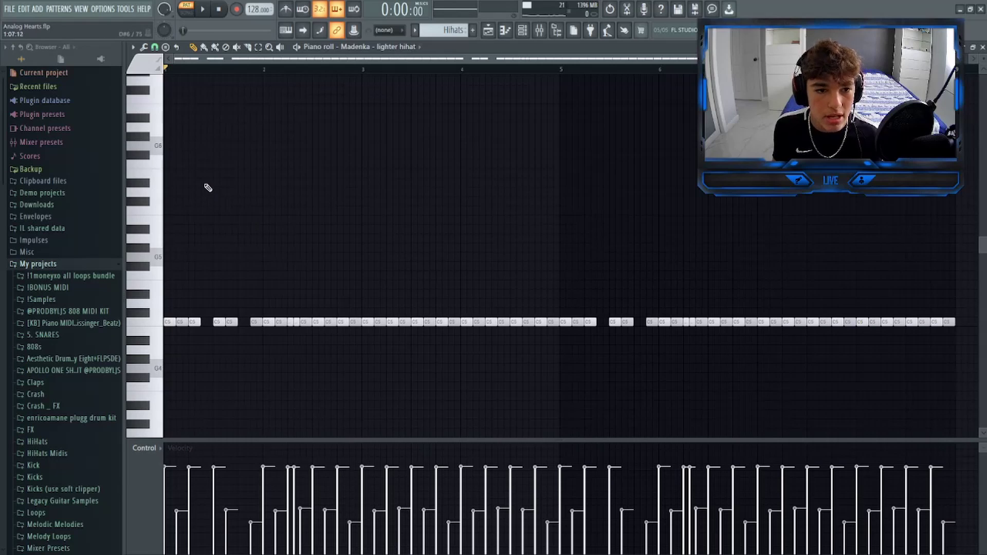
Step: Show the Madenka - curse hihat notes in the piano roll and play them back
left_click(409, 47)
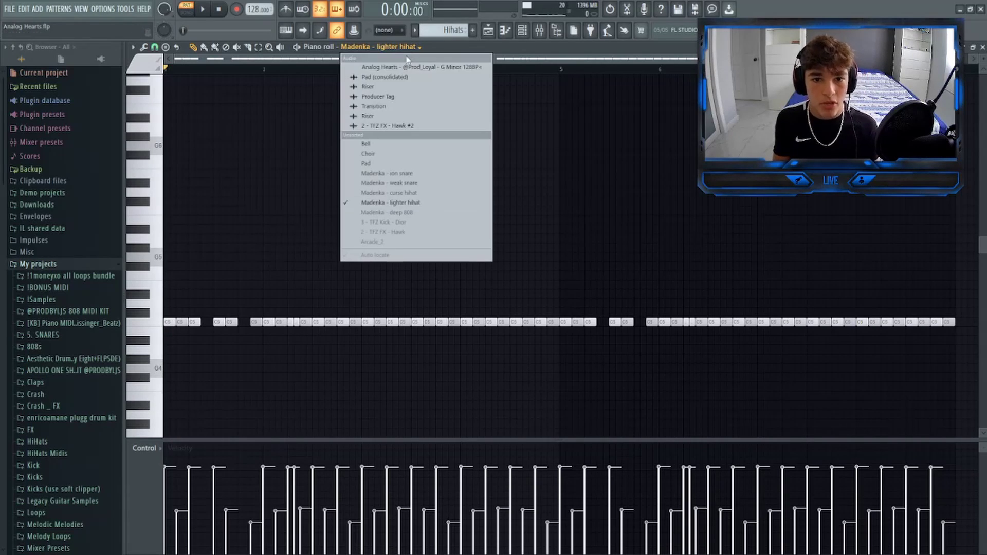
left_click(400, 193)
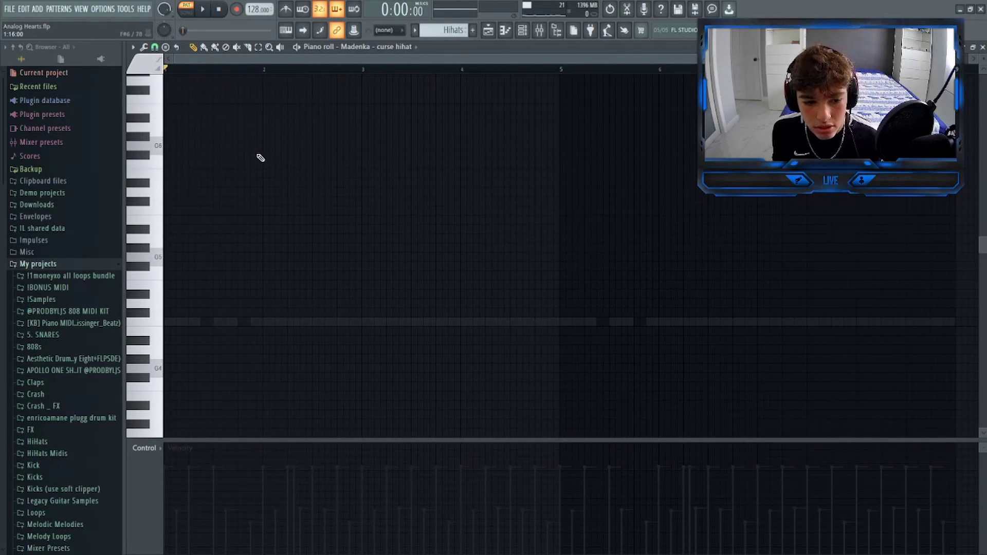
key("ctrl+v")
key("space")
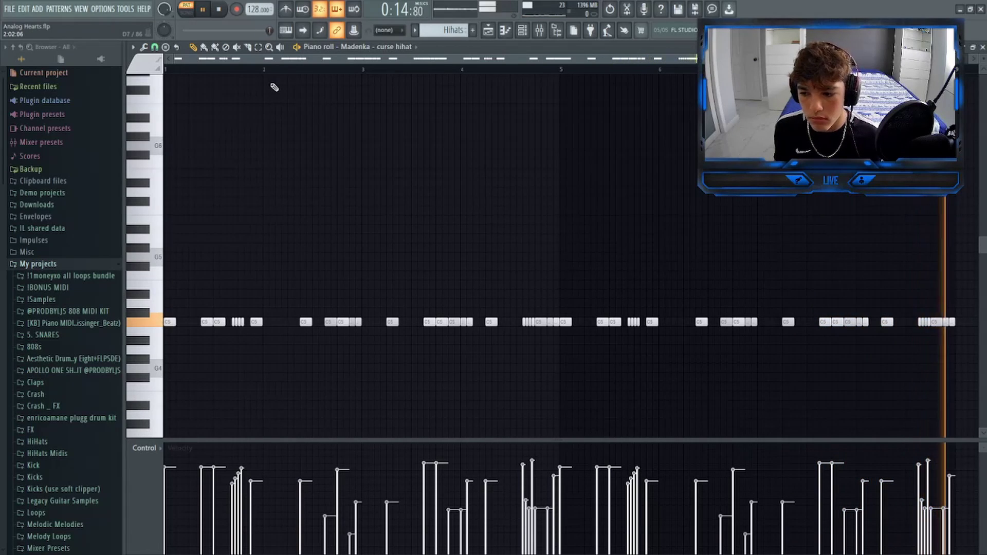
key("space")
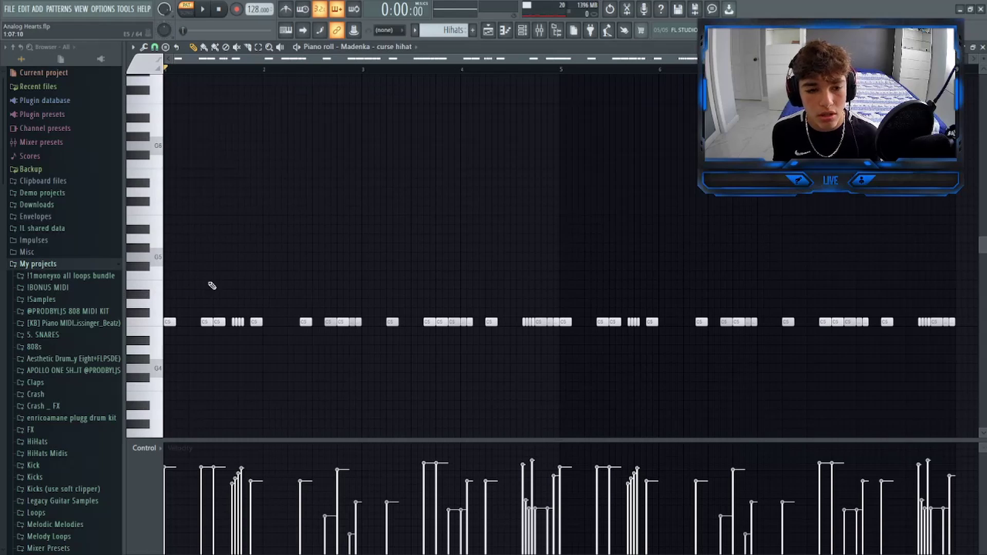
Step: Inspect the Fruity parametric EQ 2 and Fruity Delay 3 settings on the Madenka - curse hihat mixer track
left_click(539, 35)
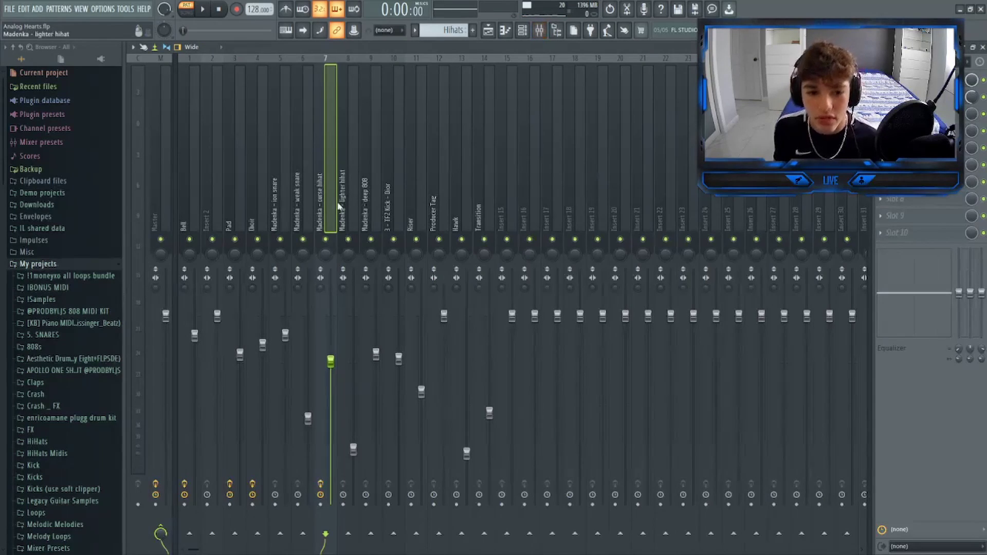
left_click(978, 98)
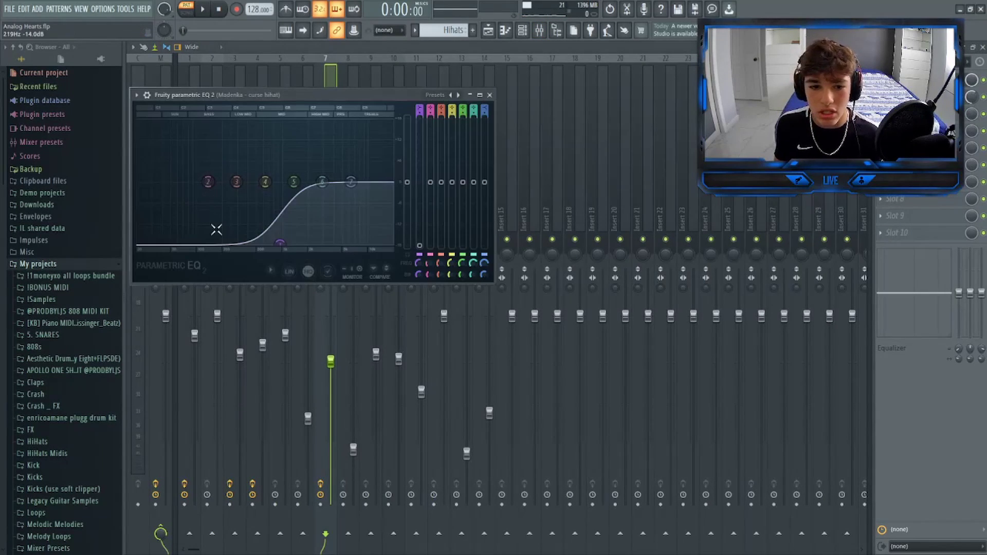
left_click_drag(216, 227, 280, 244)
left_click(490, 95)
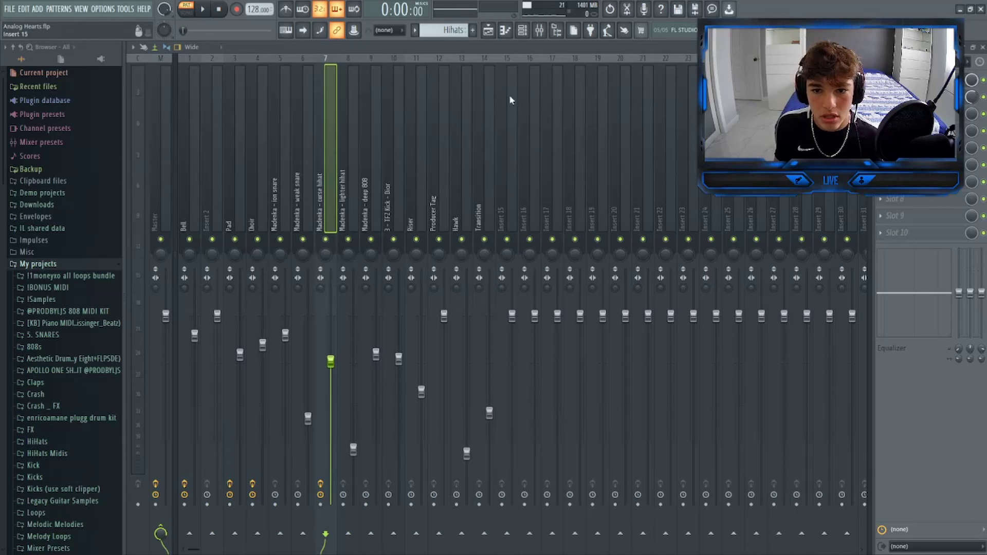
left_click(905, 96)
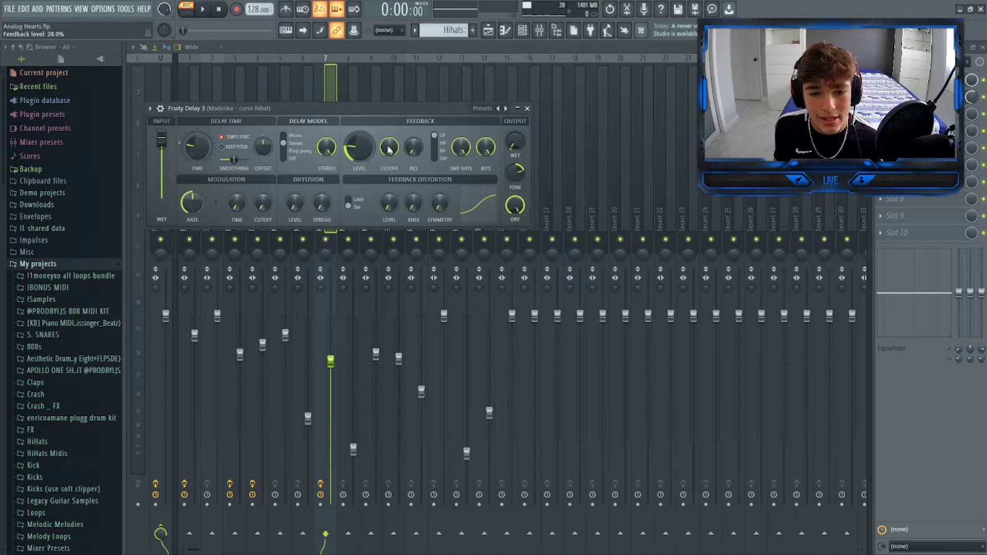
left_click(526, 108)
Step: Check the effect slots of the lighter hihat, curse hihat, ion snare and weak snare mixer tracks
left_click(349, 225)
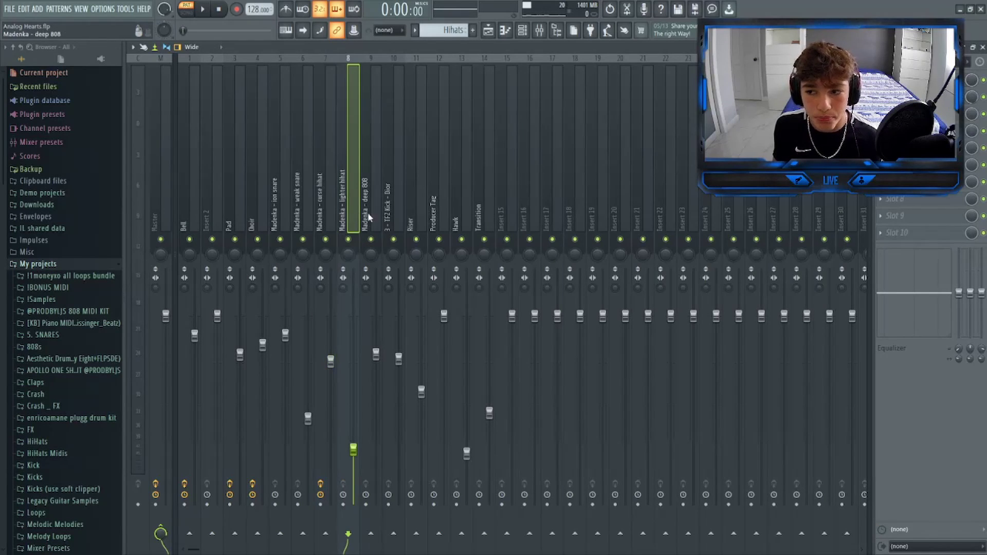
left_click(329, 217)
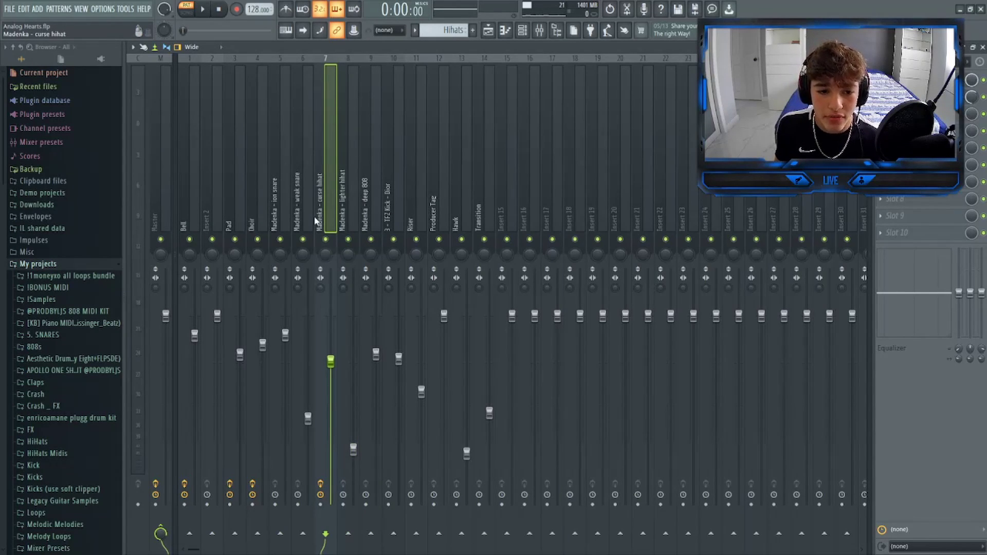
left_click(277, 215)
left_click(300, 215)
left_click(290, 219)
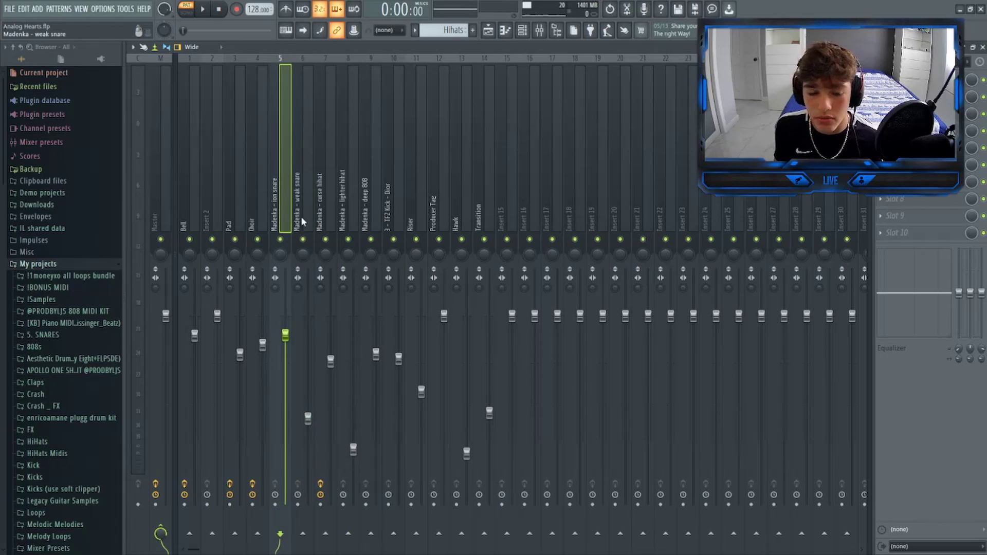
left_click(309, 216)
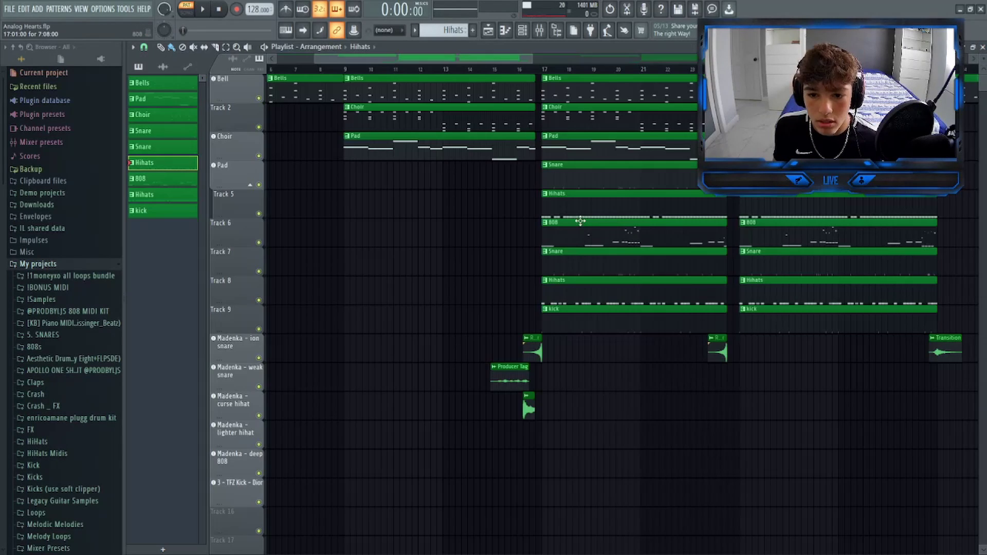
Step: Open the playlist's 808 pattern in the piano roll and audition the Madenka crazy, london and deep 808 samples from the 808s folder
key("F5")
double_click(564, 236)
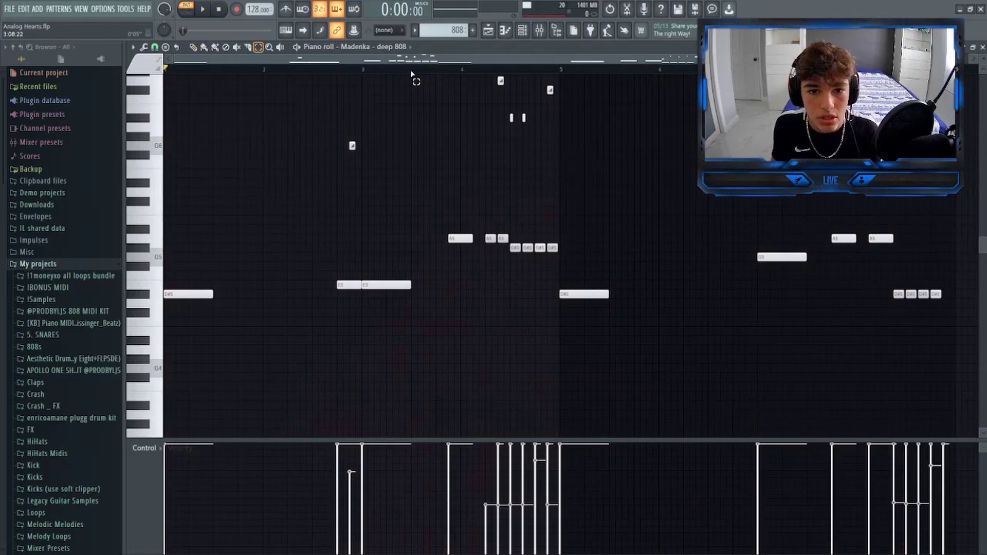
left_click(37, 347)
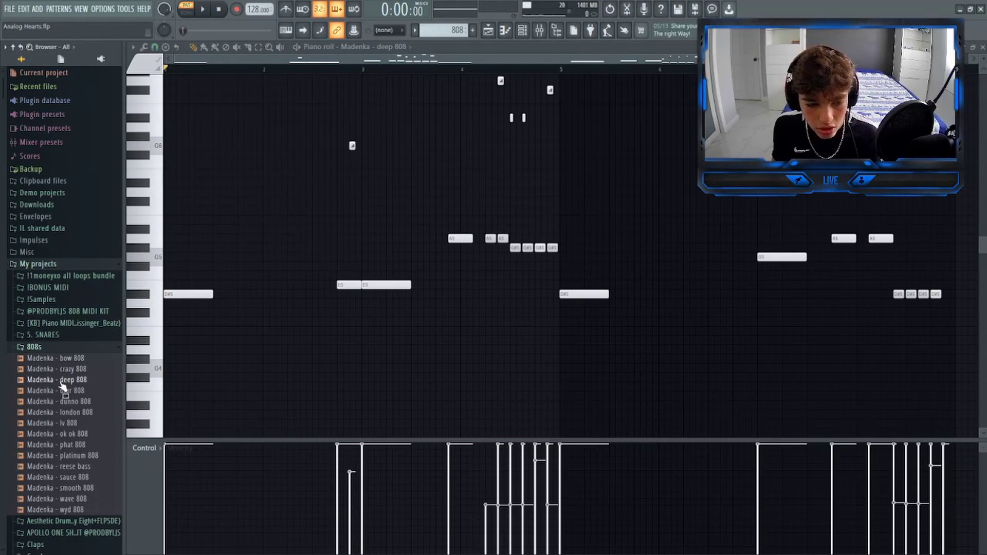
left_click(65, 368)
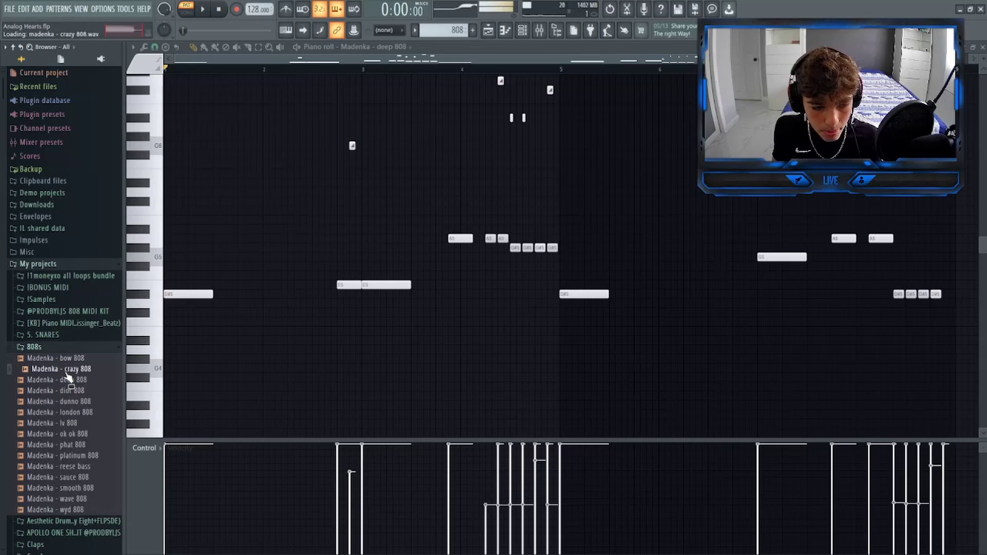
left_click(77, 413)
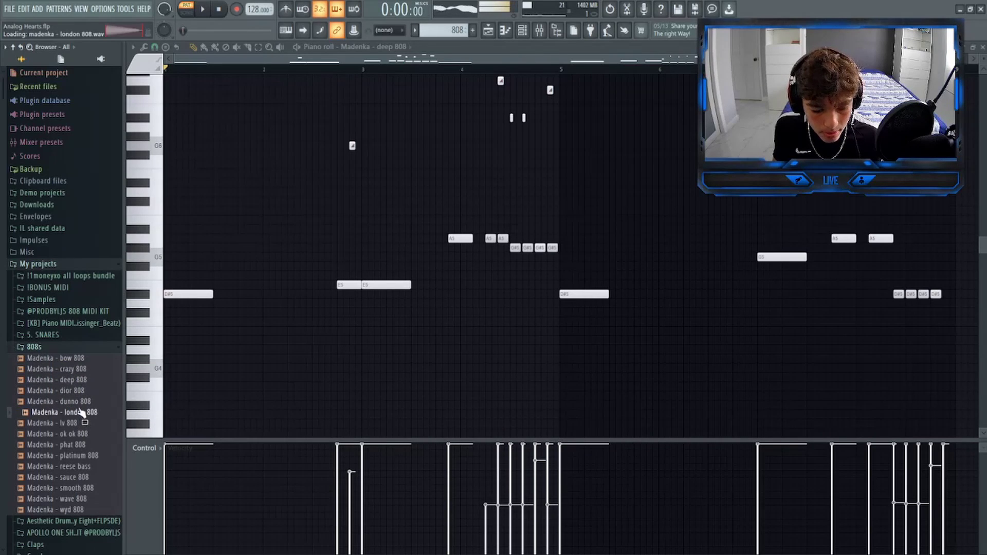
left_click(72, 380)
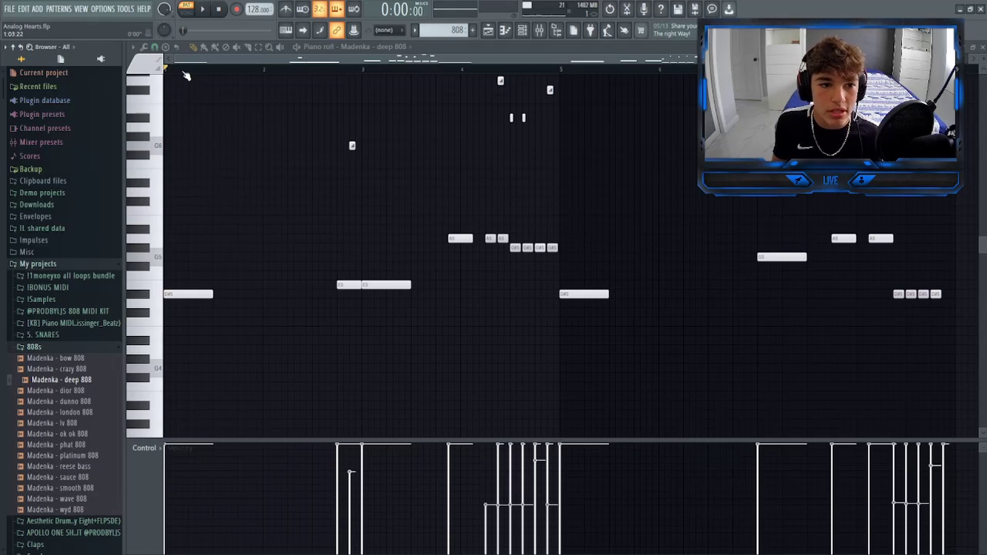
Step: Show the files in the 808 Midi subfolder of !BONUS MIDI, with the 808s and !BONUS MIDI folders collapsed when finished
left_click(110, 347)
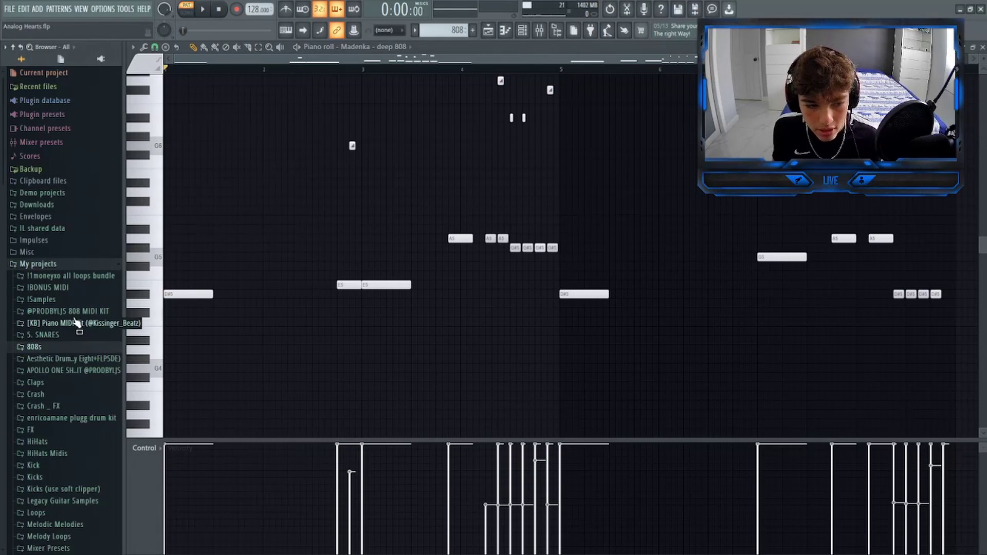
left_click(57, 290)
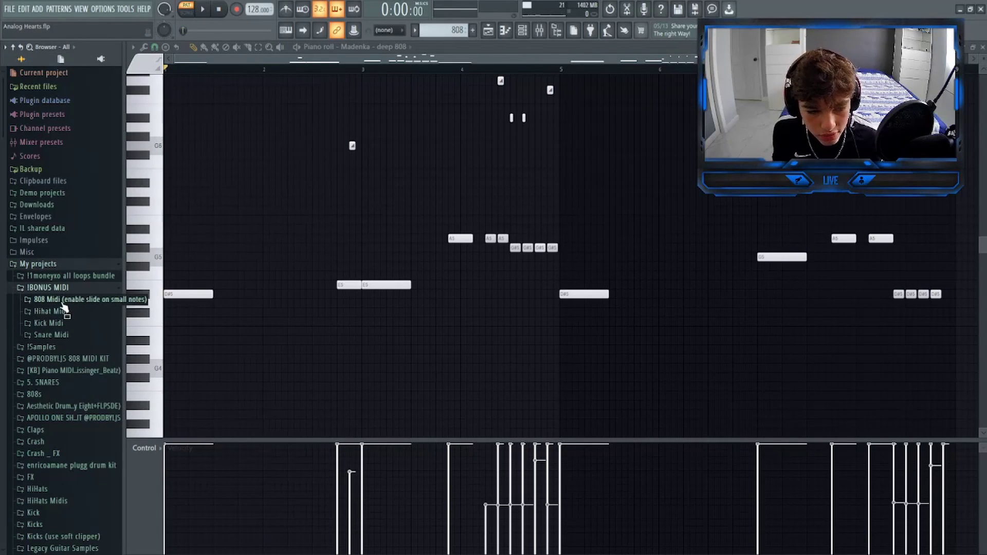
left_click(64, 303)
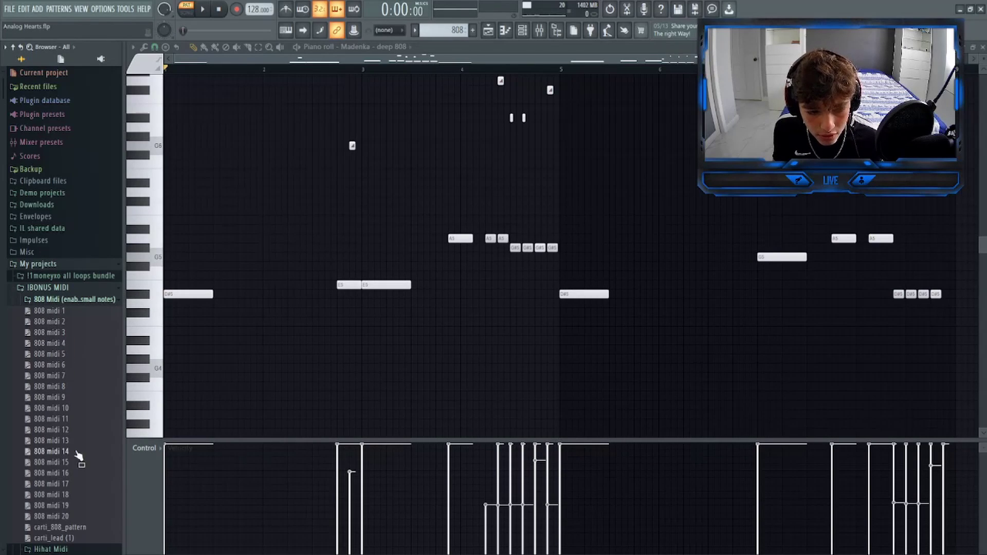
left_click(110, 287)
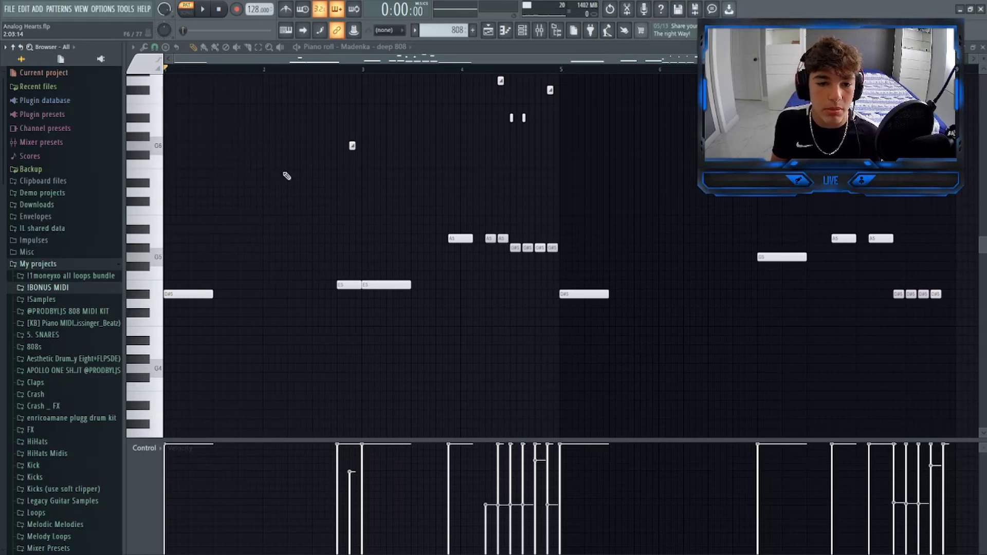
Step: Bring the high slide notes of the deep 808 pattern into view and play the pattern from the start
scroll(308, 226, "up", 4)
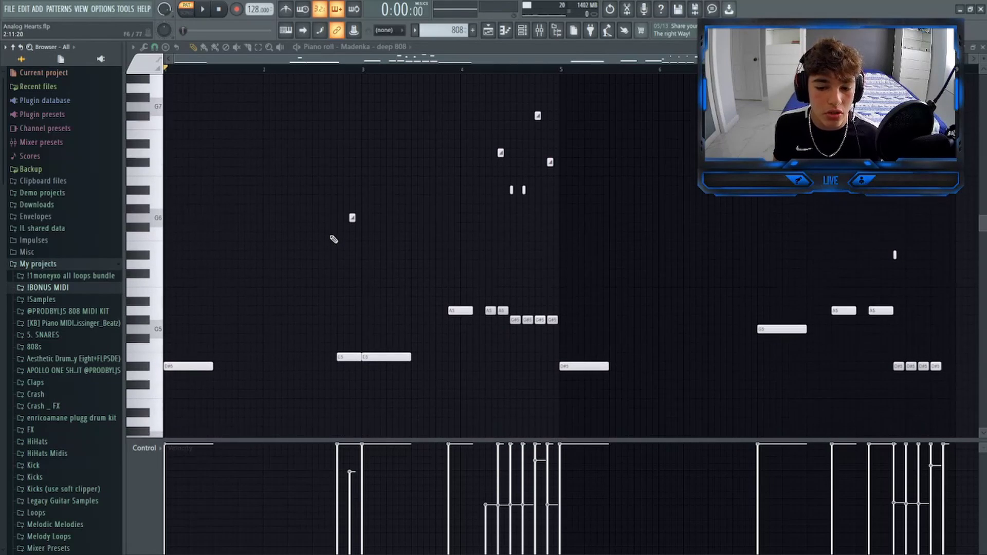
scroll(334, 239, "down", 1)
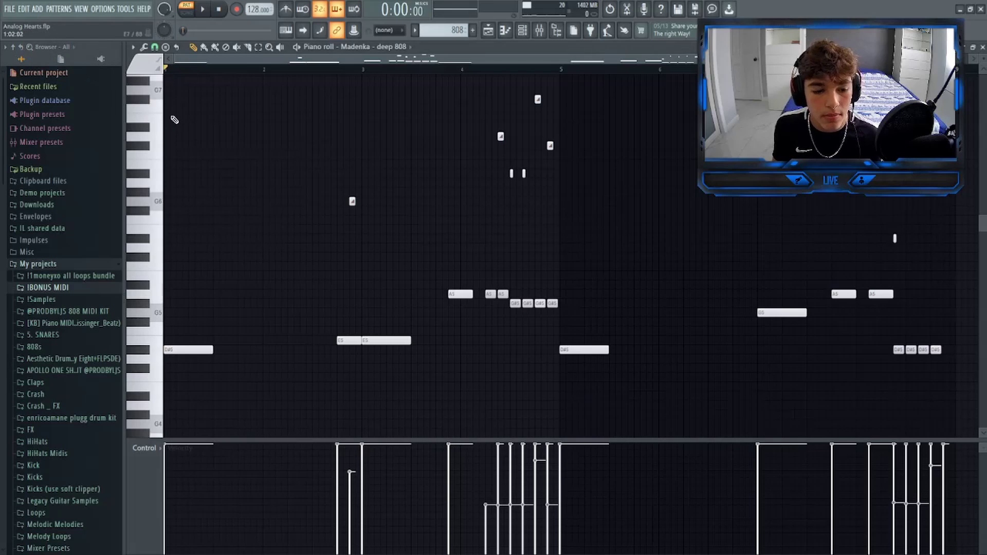
key("space")
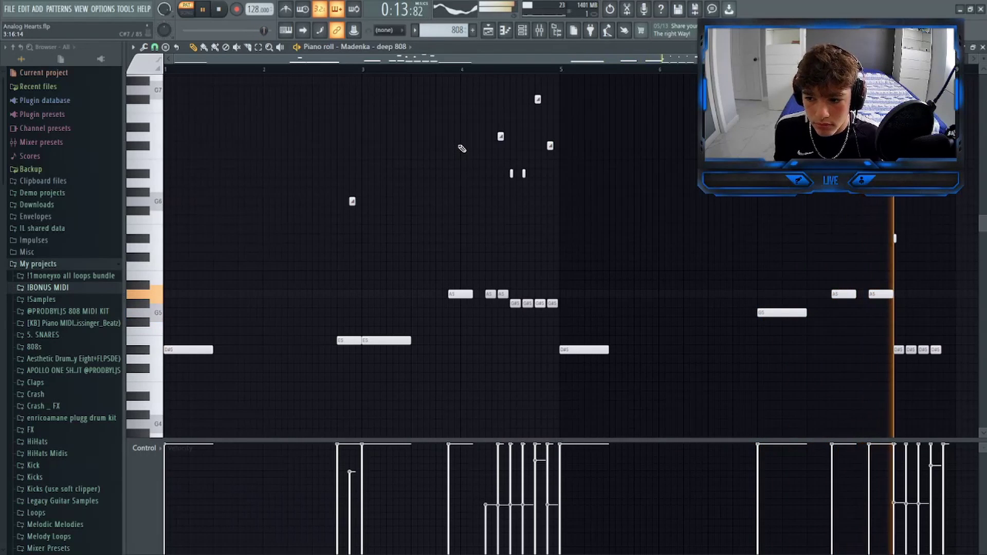
key("space")
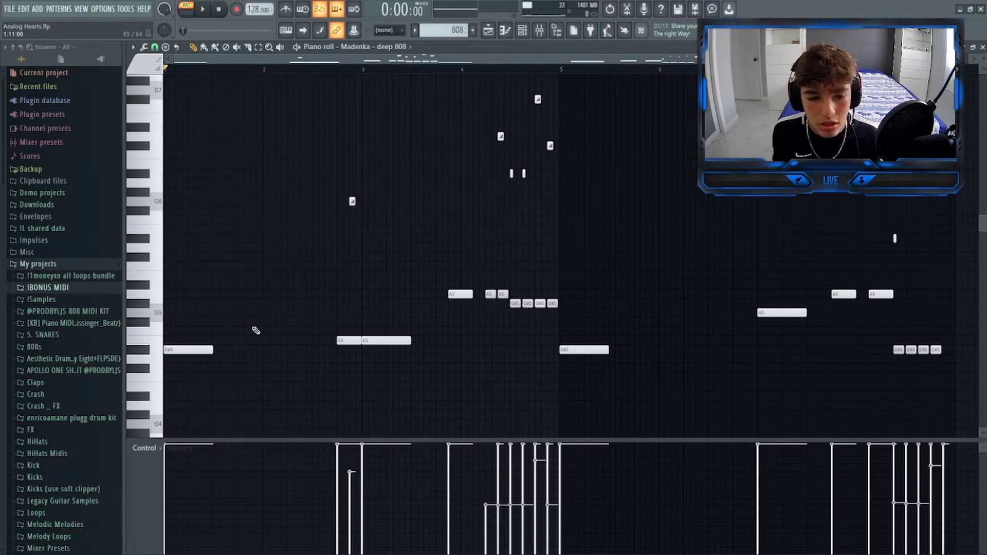
Step: Inspect the note properties of the G6 slide note at the end of bar 2 and audition the 808 from there
left_click(339, 68)
left_click(337, 67)
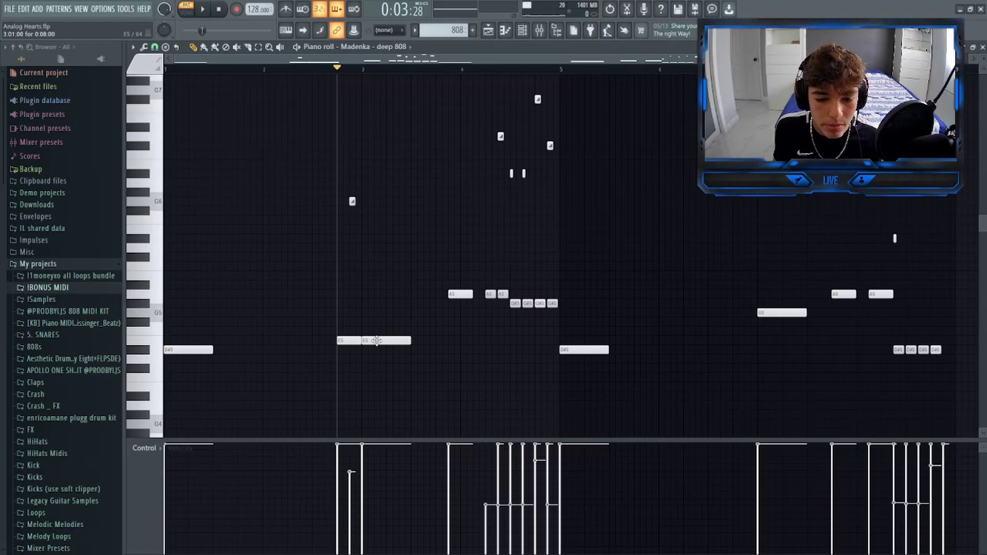
double_click(351, 202)
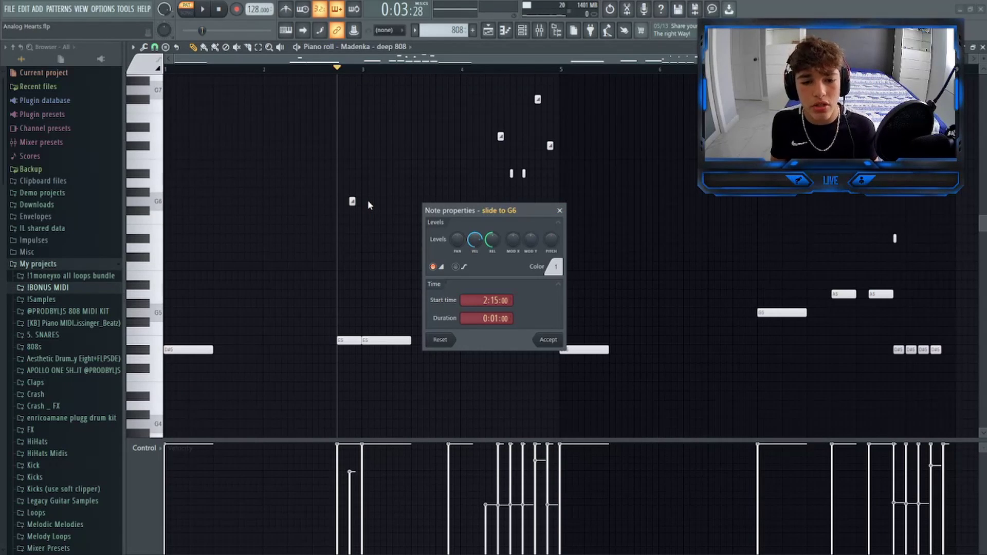
key("Escape")
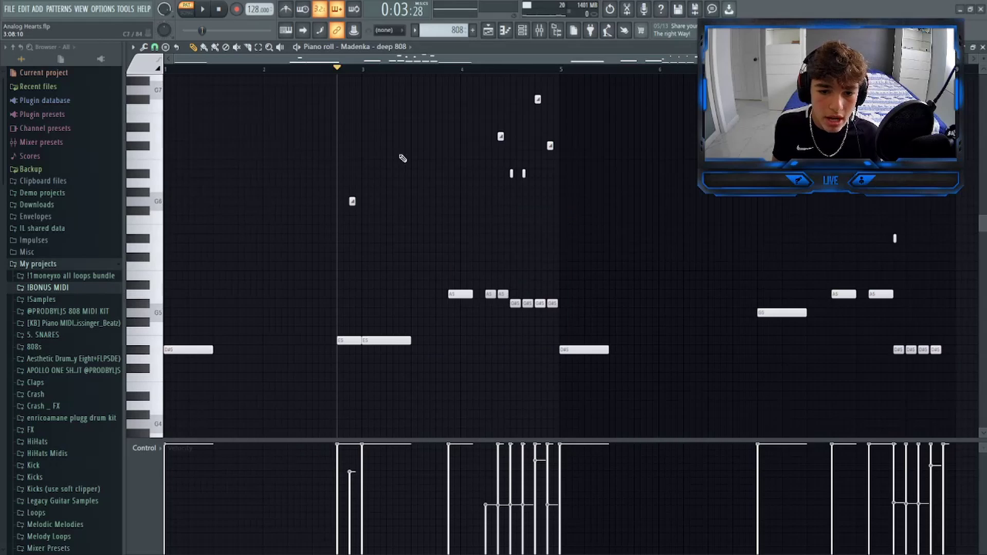
key("space")
key("space")
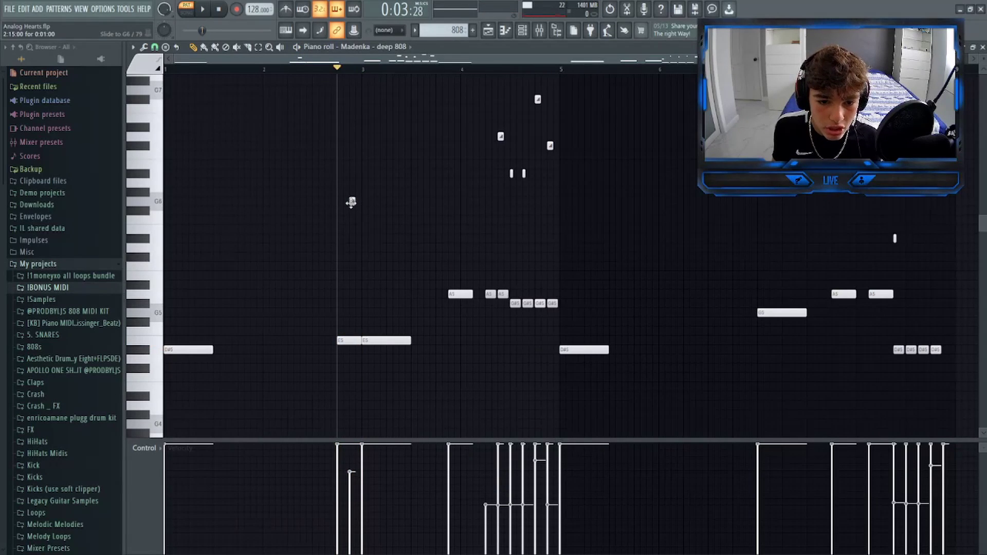
double_click(351, 202)
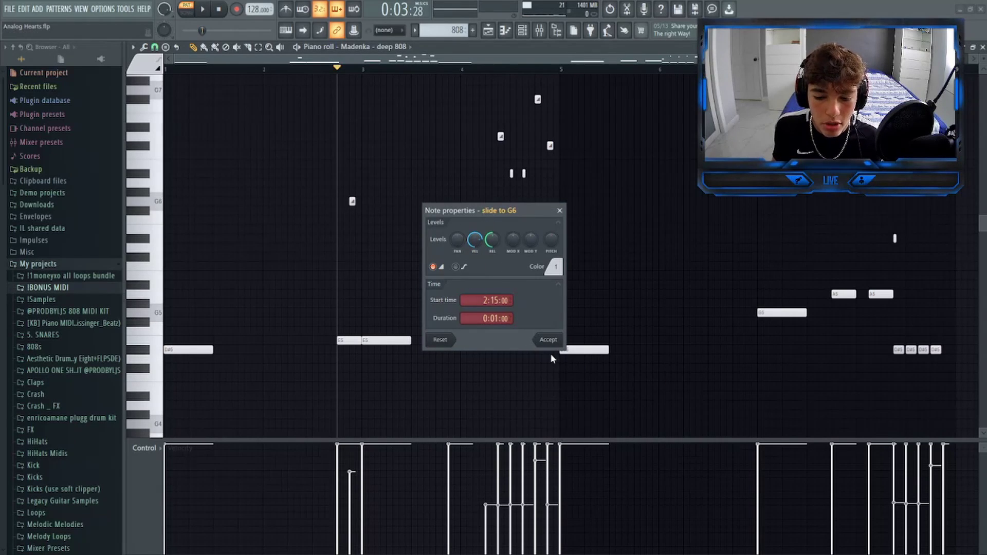
left_click(546, 341)
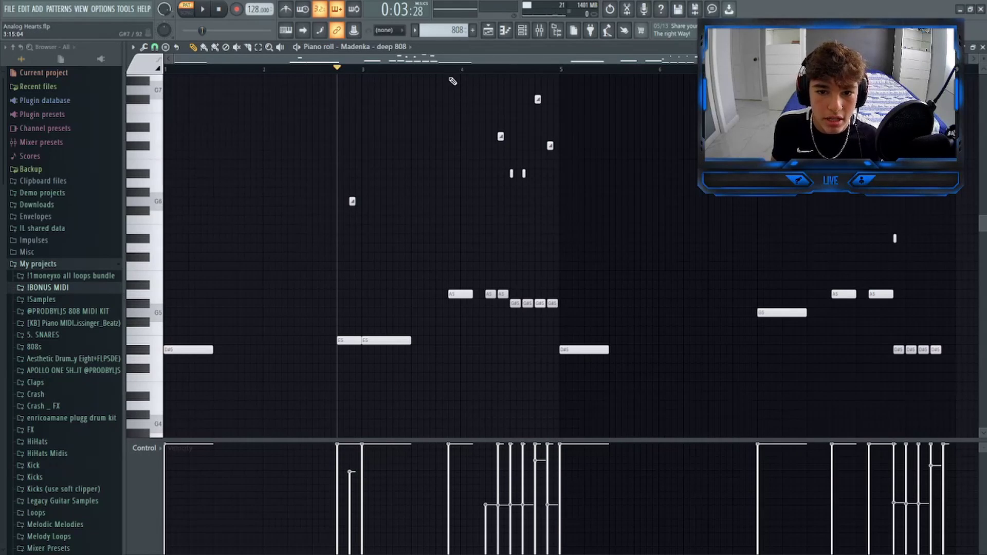
Step: Play back the 808 slide sections in bar 4 and near the end of the pattern
left_click_drag(451, 71, 488, 74)
key("space")
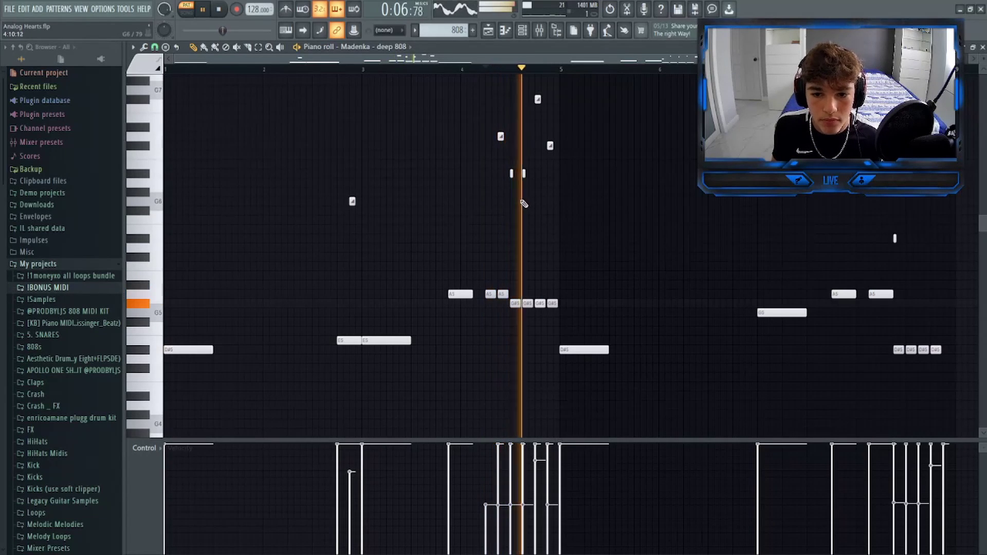
key("space")
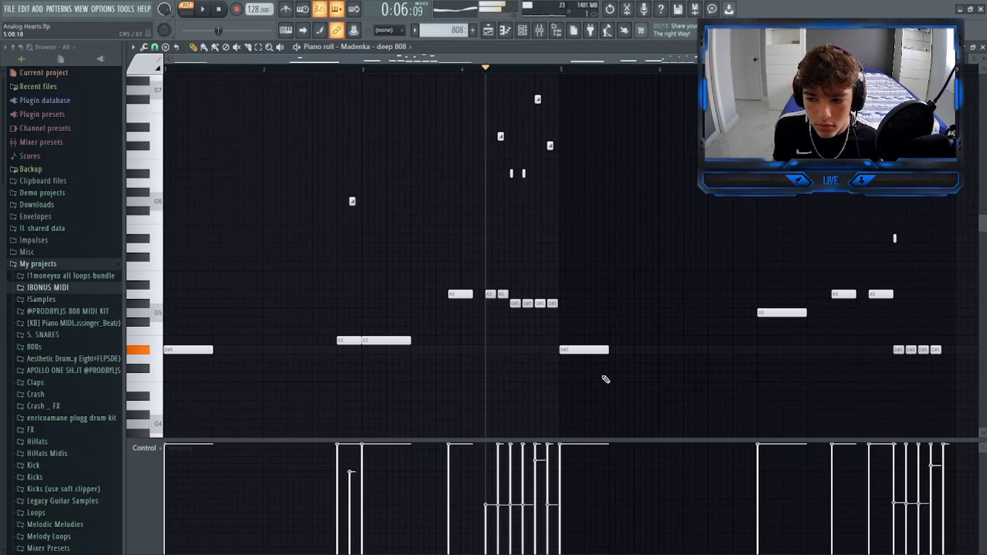
left_click(857, 70)
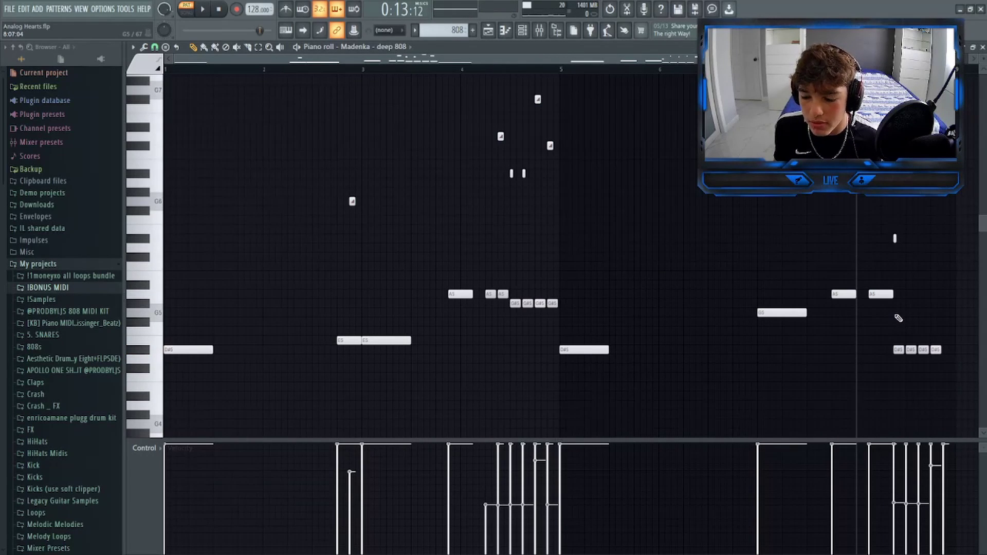
key("space")
key("space")
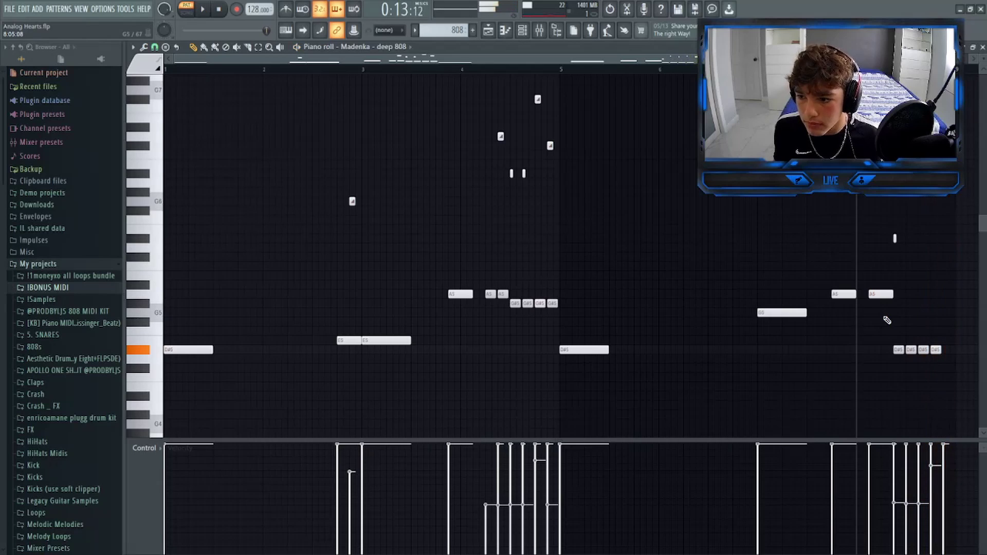
Step: Open the playlist's kick pattern in the piano roll and place the playhead early in bar 2
key("F5")
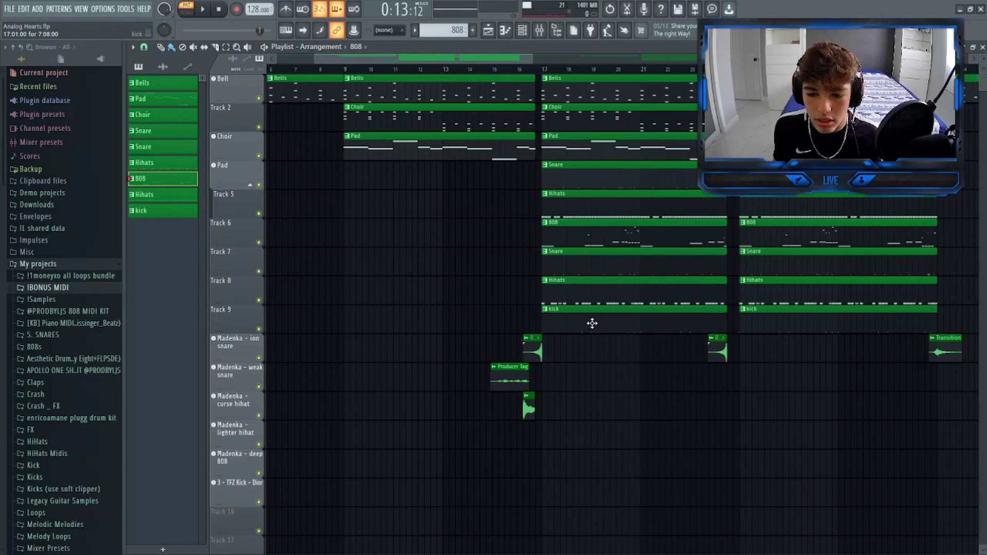
double_click(586, 322)
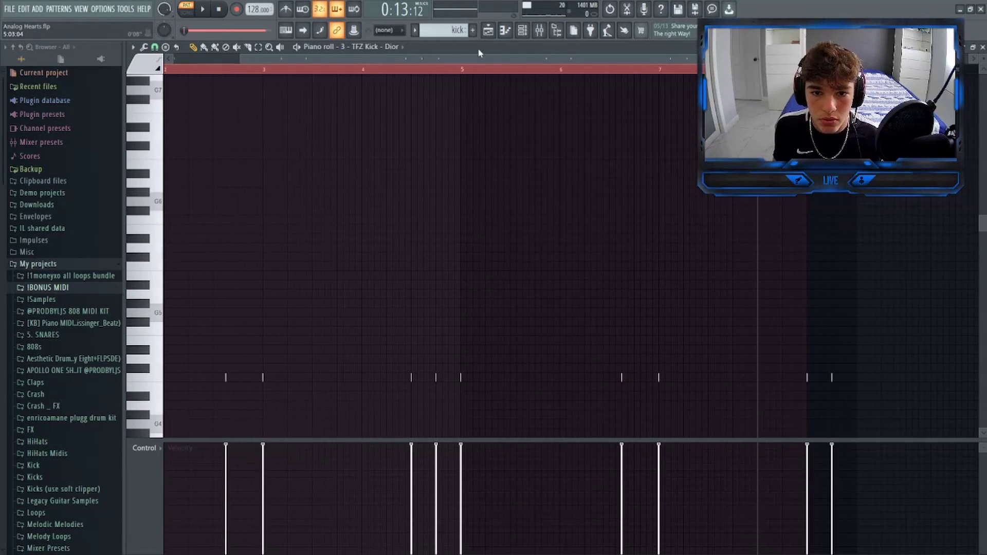
scroll(260, 97, "left", 1)
left_click(278, 72)
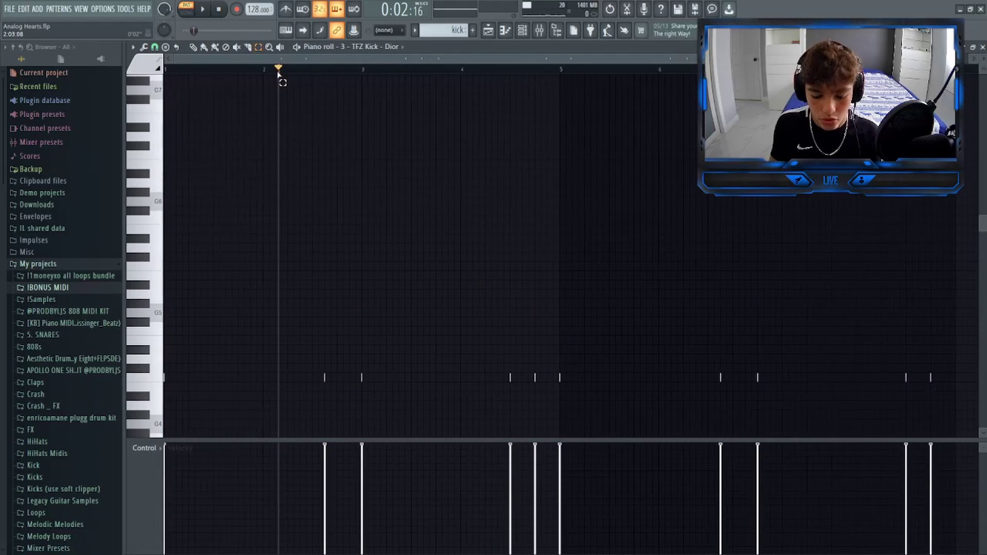
left_click_drag(278, 72, 286, 68)
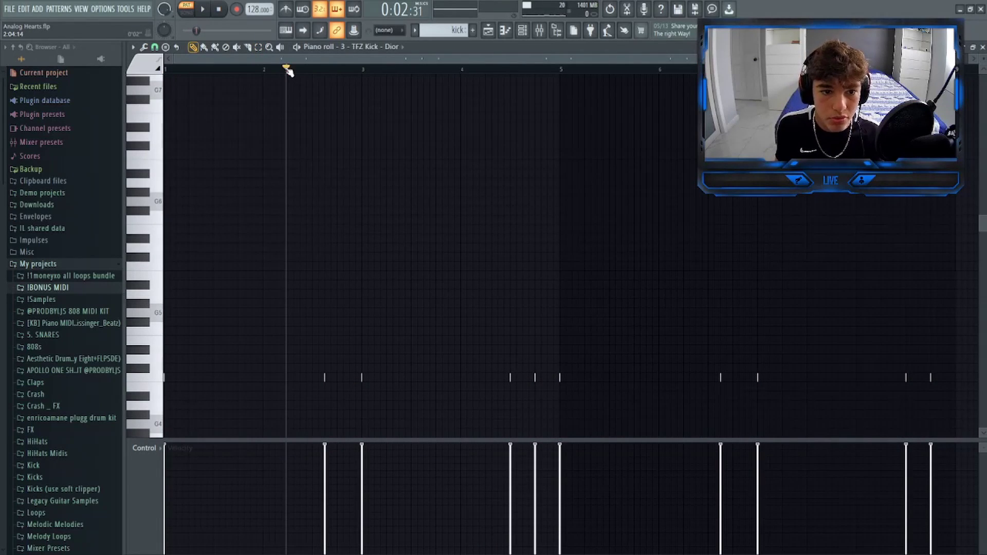
Step: Review the Madenka kick samples in the Kicks (use soft clipper) folder and collapse it
scroll(72, 229, "down", 10)
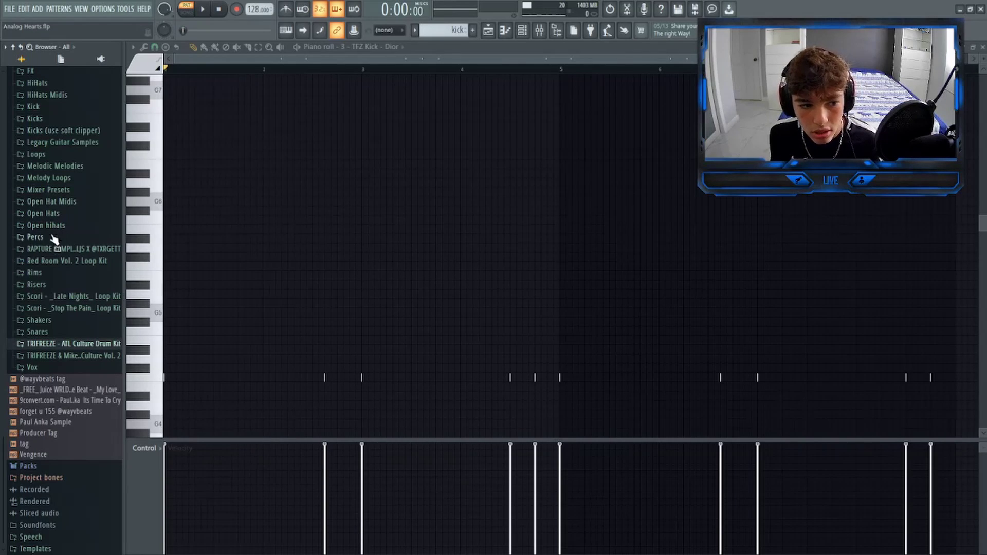
left_click(59, 131)
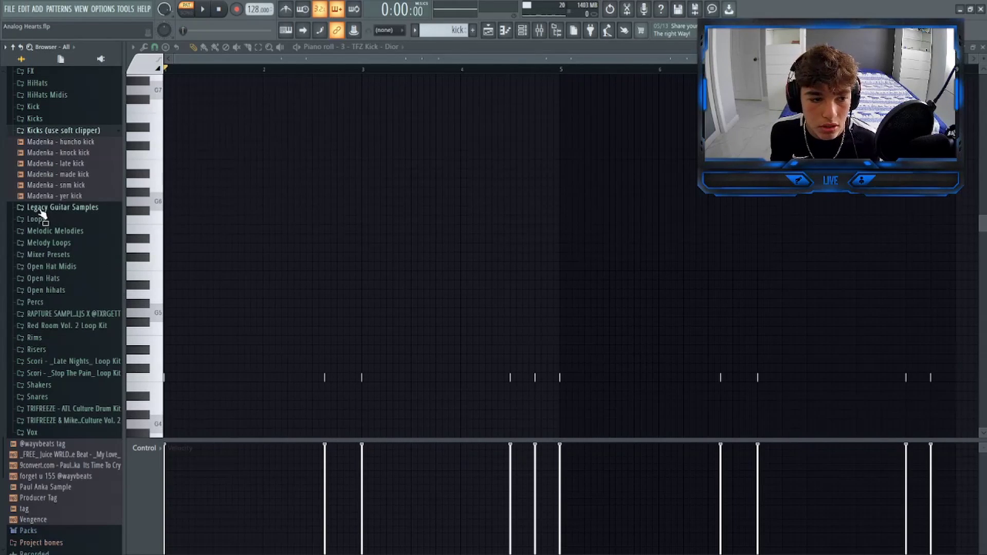
left_click_drag(70, 179, 266, 75)
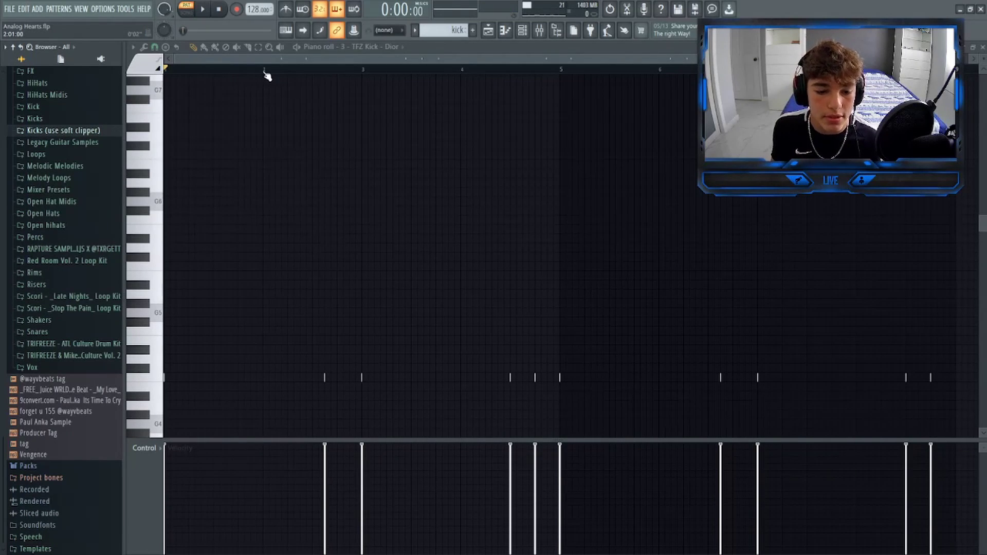
Step: Play the kick pattern from the start, and replay it from bar 4
key("space")
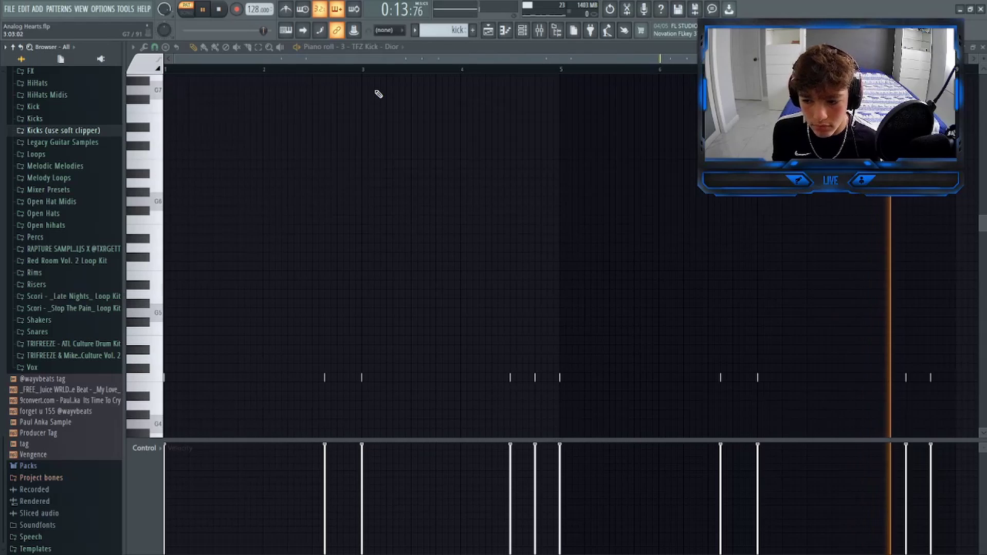
key("space")
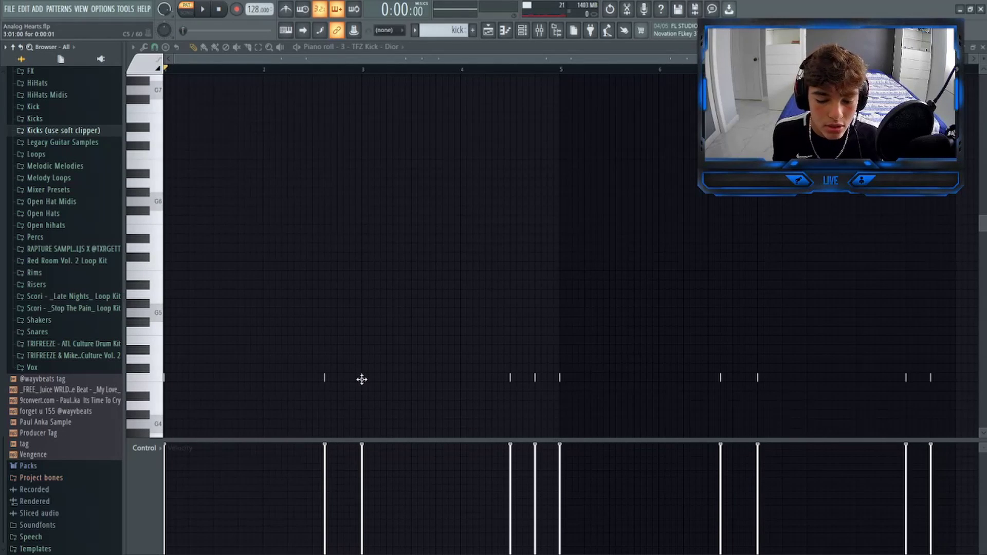
left_click(461, 69)
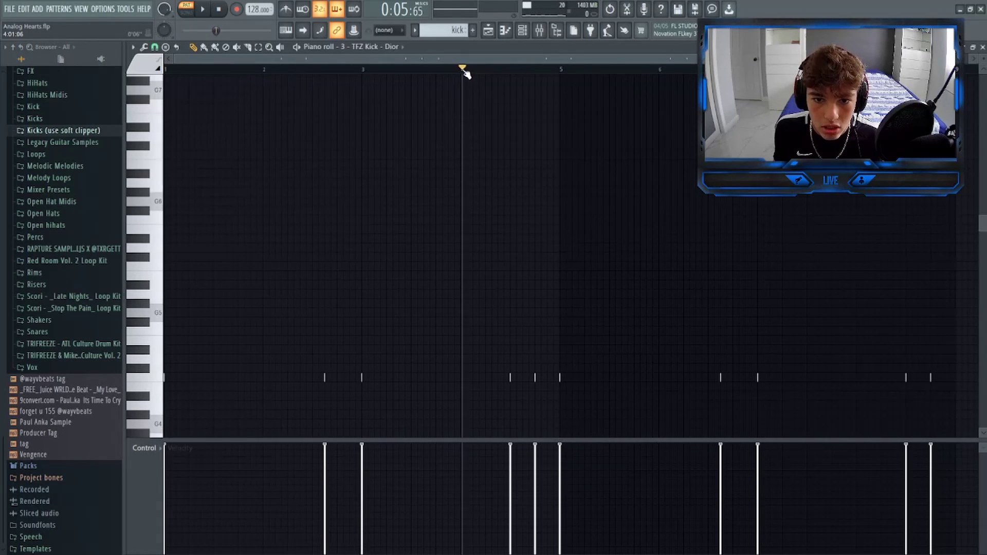
key("space")
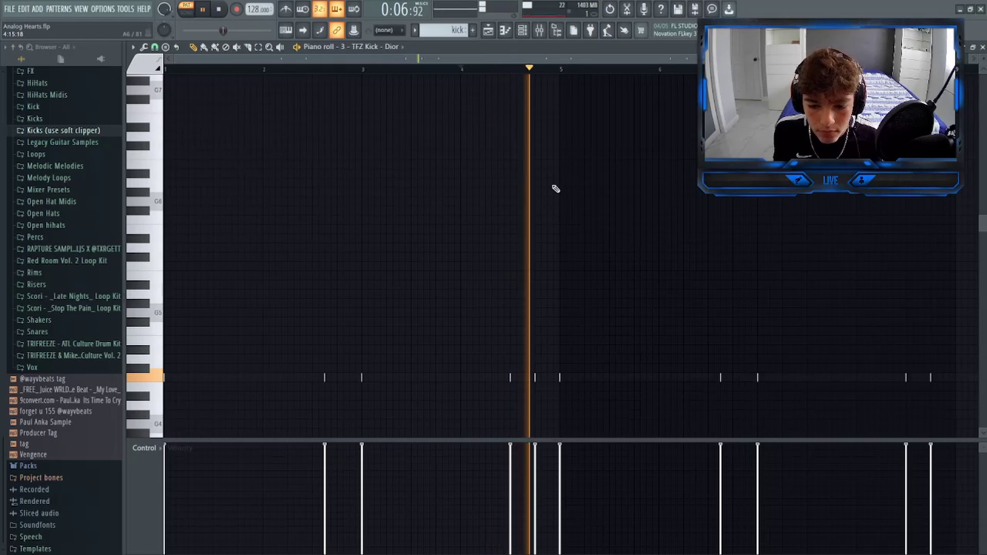
key("space")
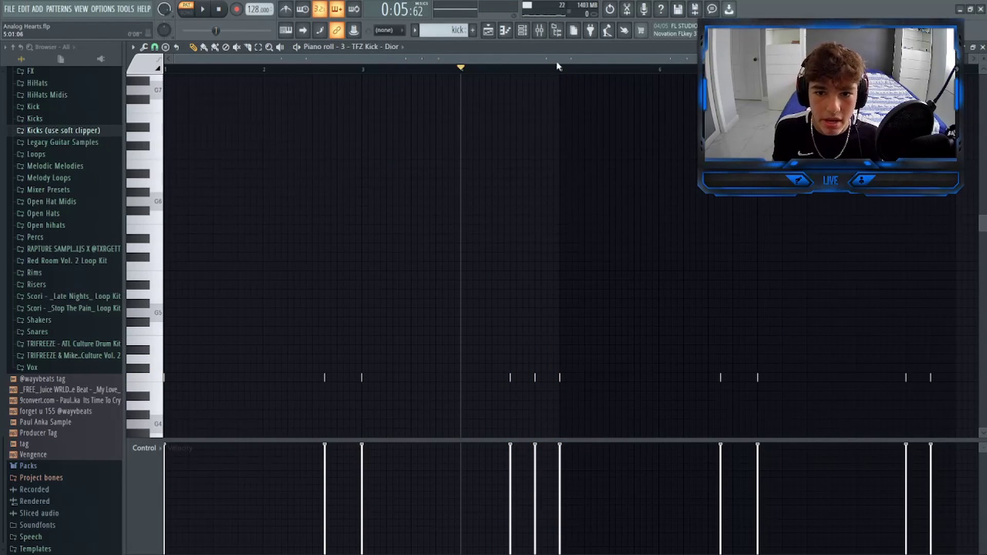
Step: Return to the playlist, isolate the drum tracks from Pad through Track 9, and play them together
key("F5")
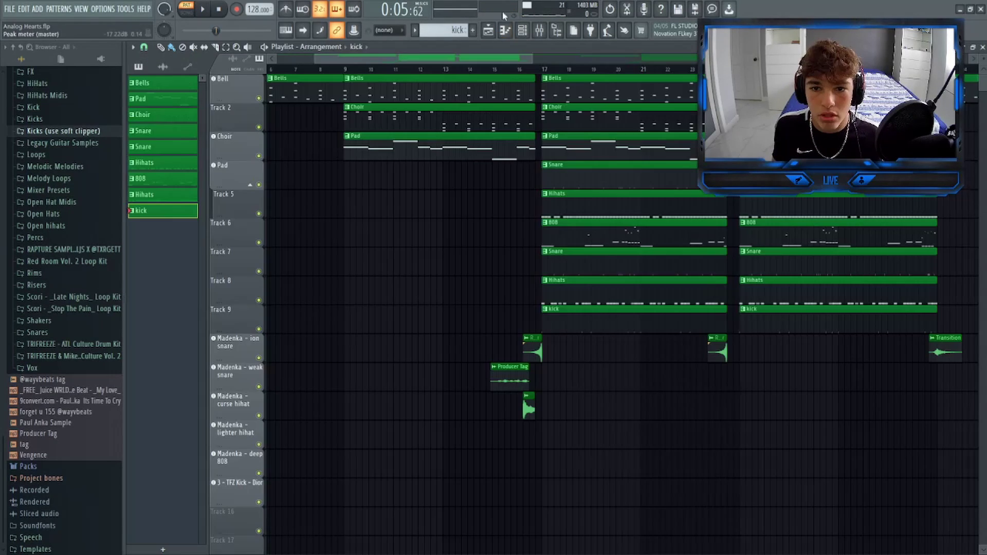
right_click(259, 185)
left_click_drag(259, 213, 259, 329)
key("space")
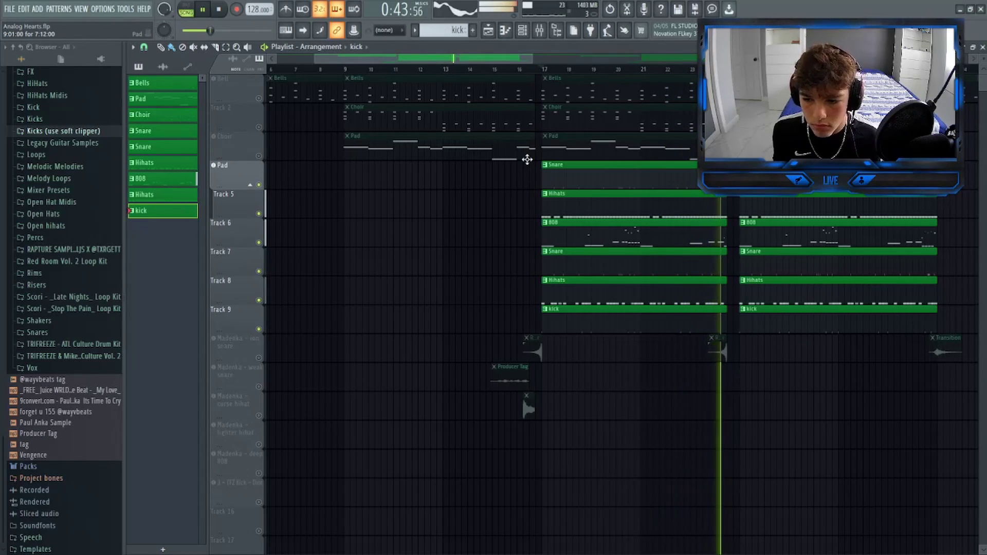
key("space")
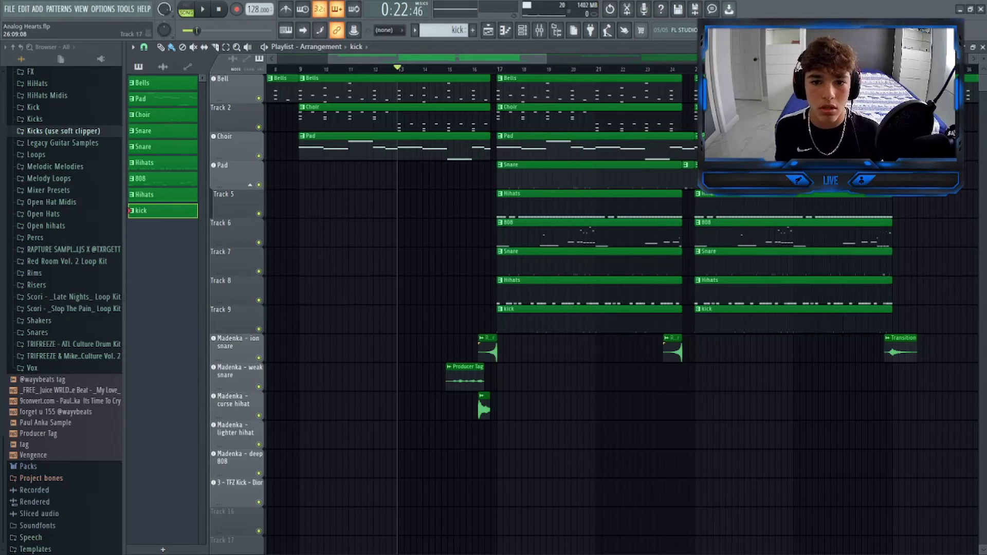